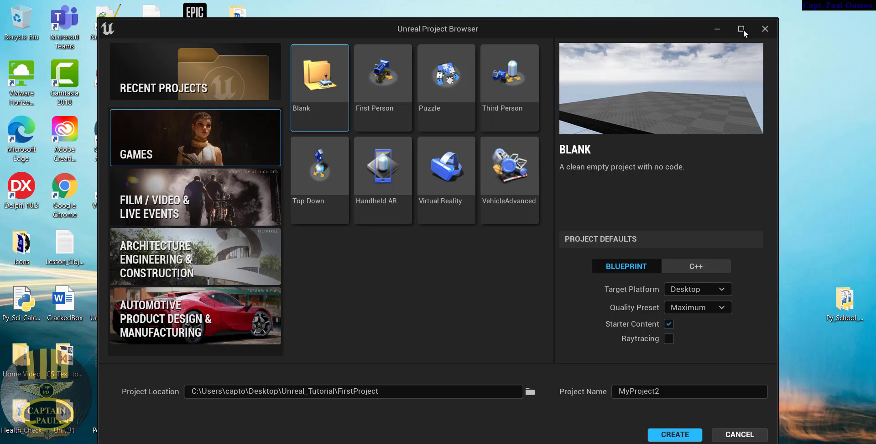
# Maximize the project browser and examine the recent projects, games, film, architecture and automotive template categories.
pyautogui.click(743, 31)
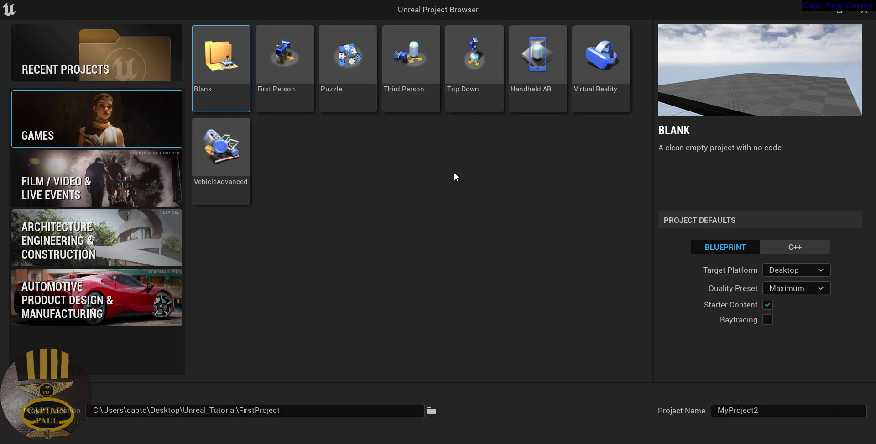
pyautogui.click(107, 80)
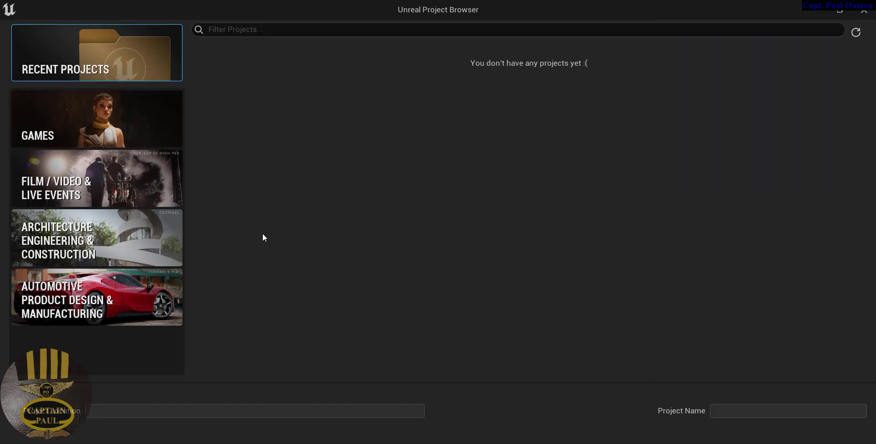
pyautogui.click(136, 131)
pyautogui.click(109, 193)
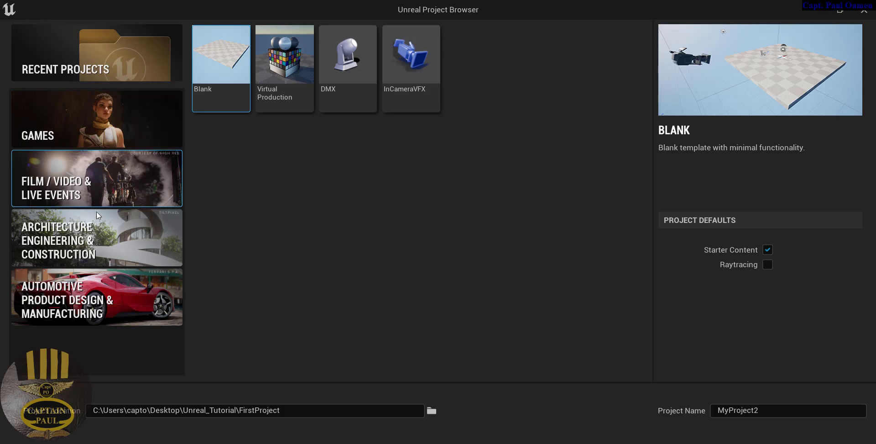
pyautogui.click(109, 247)
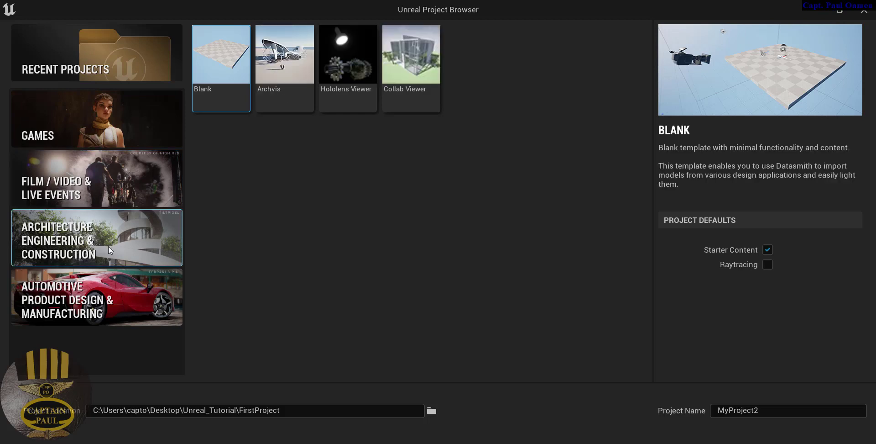
pyautogui.click(127, 307)
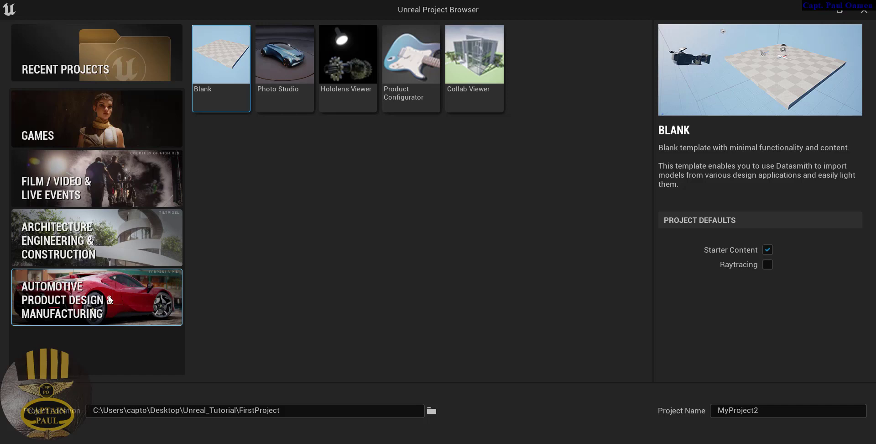
pyautogui.click(118, 63)
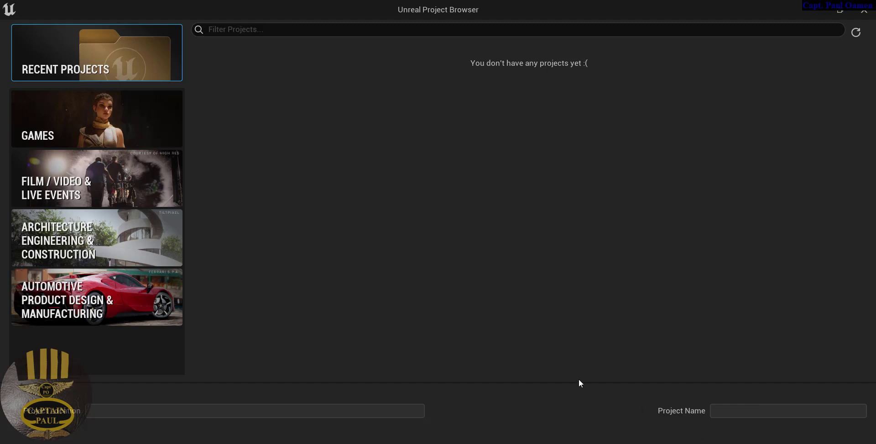
# Examine the Games templates, including First Person, Puzzle, Third Person, Top Down, Handheld AR and Virtual Reality.
pyautogui.click(138, 124)
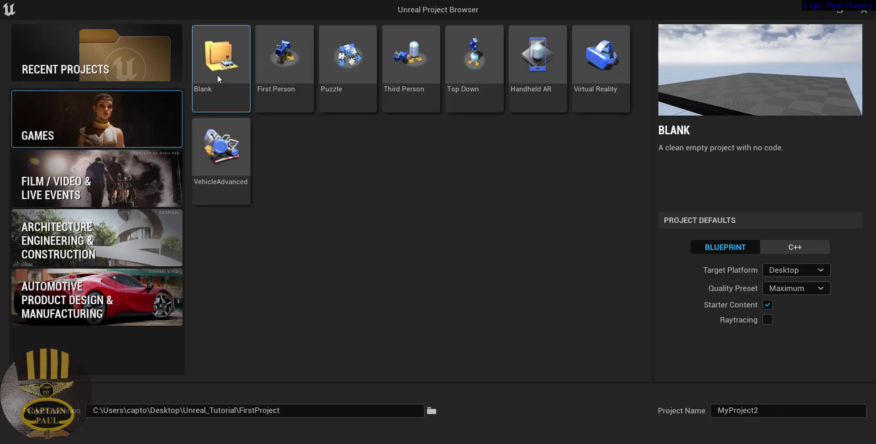
pyautogui.click(284, 72)
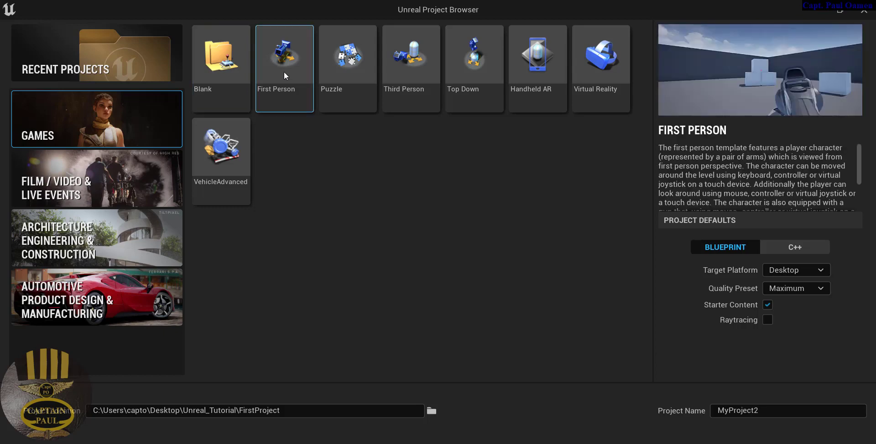
pyautogui.click(362, 74)
pyautogui.click(419, 70)
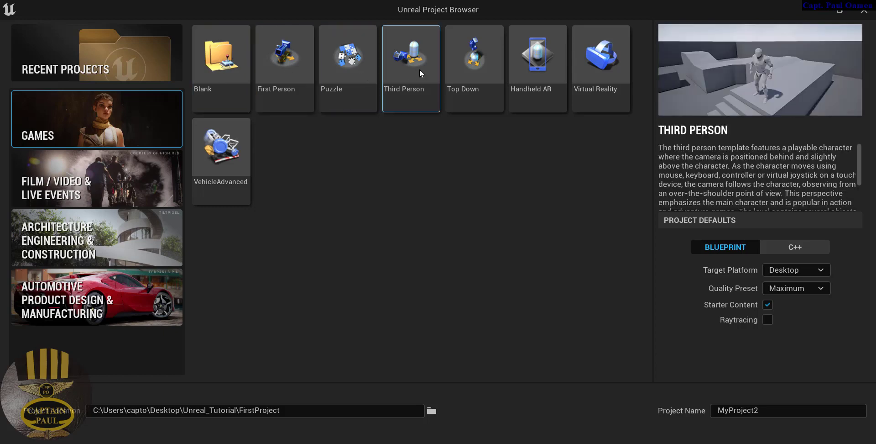
pyautogui.click(487, 80)
pyautogui.click(549, 80)
pyautogui.click(601, 78)
pyautogui.click(221, 151)
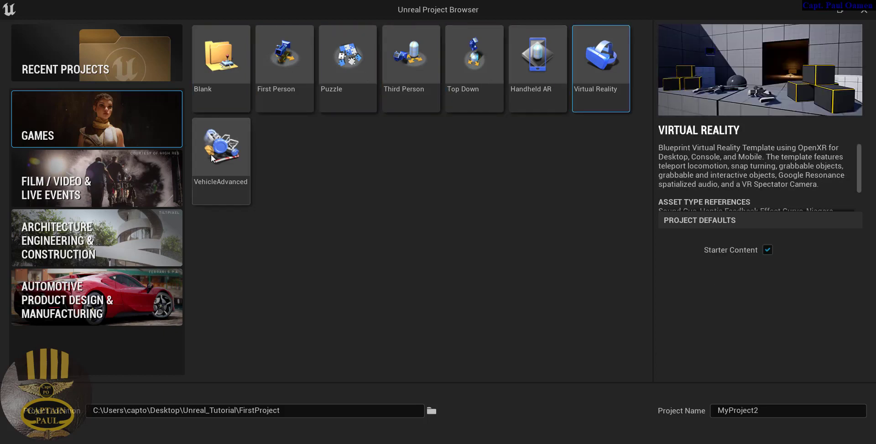
pyautogui.click(291, 86)
pyautogui.click(333, 74)
pyautogui.click(404, 74)
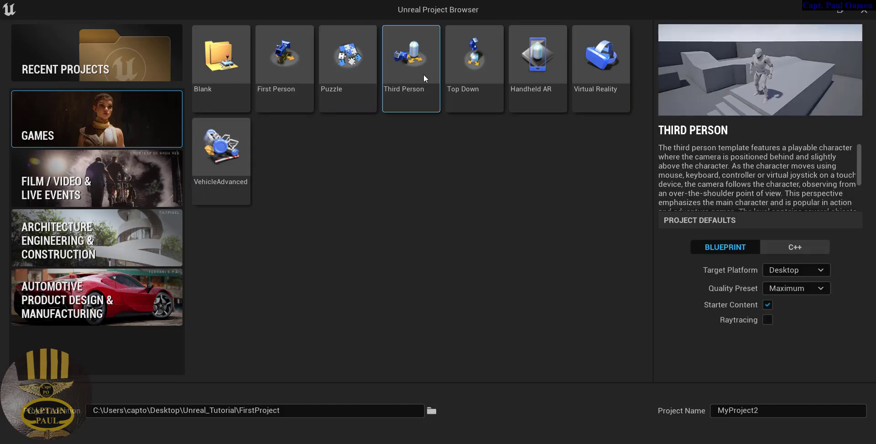
pyautogui.click(464, 77)
pyautogui.click(529, 78)
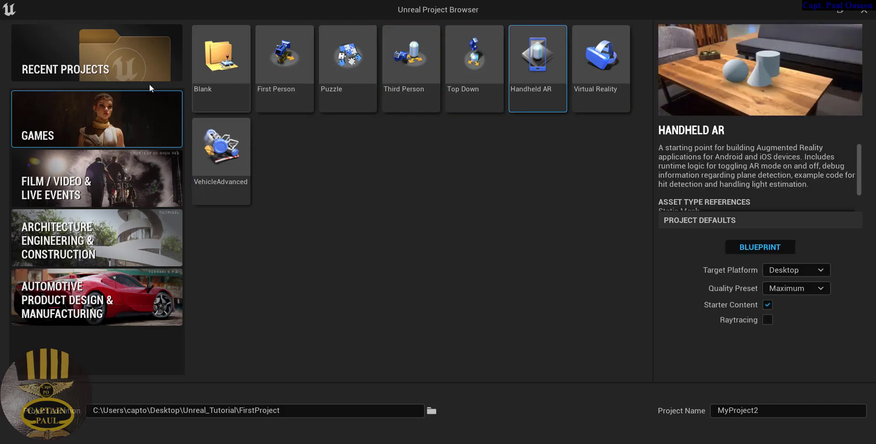
# Choose the Blank game template and name the project UnrealMiniGame.
pyautogui.click(220, 78)
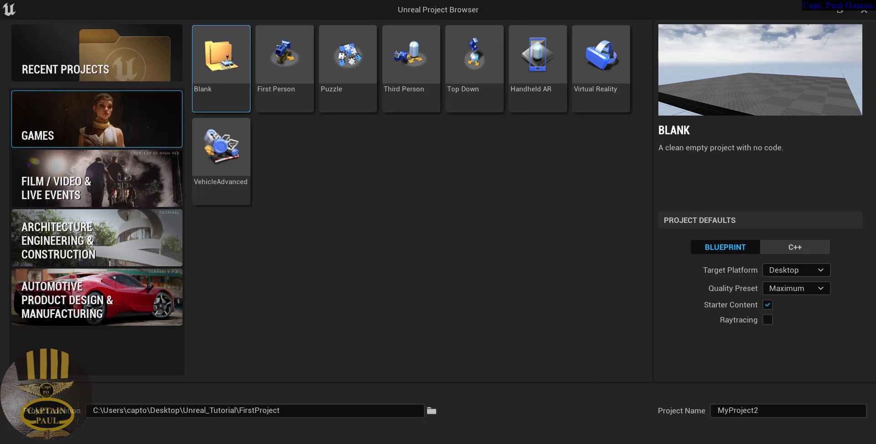
pyautogui.click(787, 411)
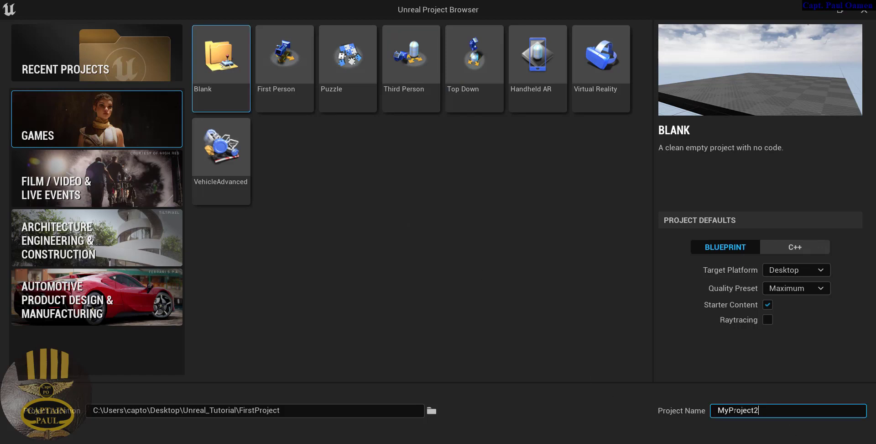
pyautogui.doubleClick(738, 410)
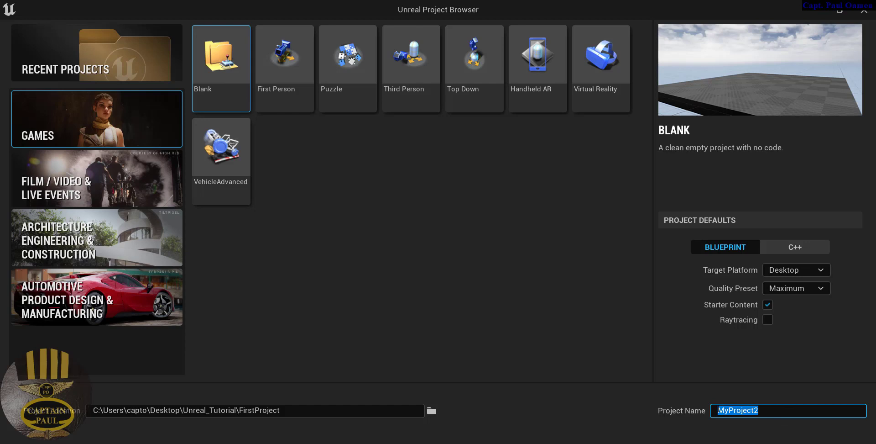
pyautogui.write('UnrealMiniGame')
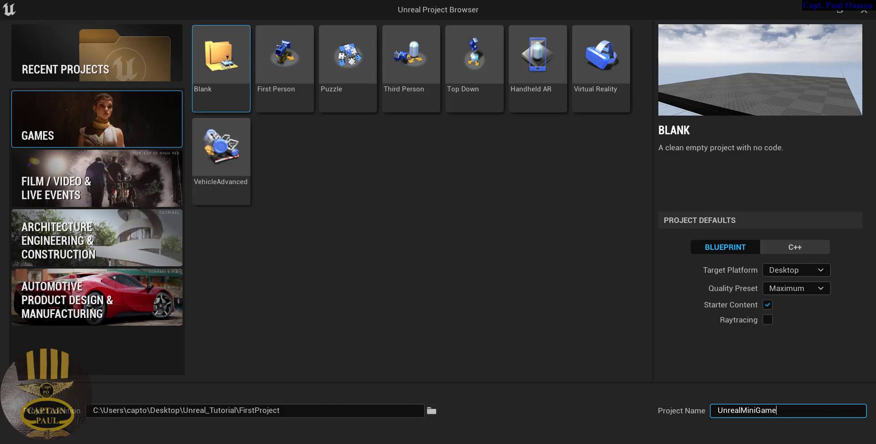
# Restore the project browser to a floating window, move it up and widen it to nearly the full screen width.
pyautogui.click(841, 10)
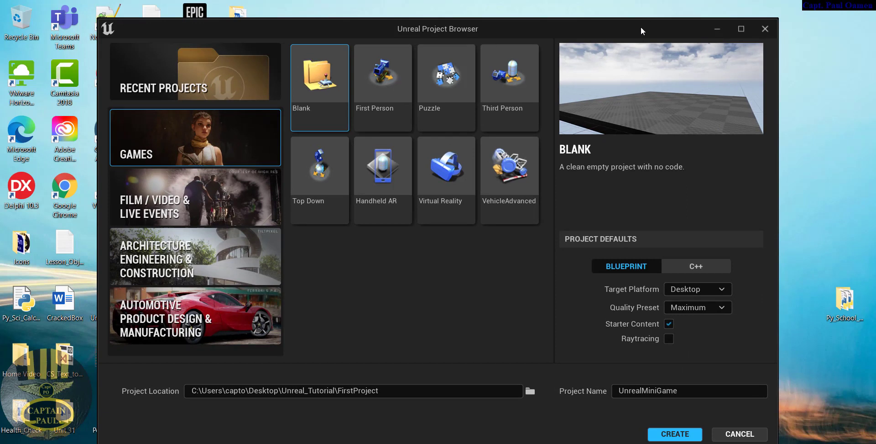
pyautogui.moveTo(641, 27); pyautogui.dragTo(657, 13)
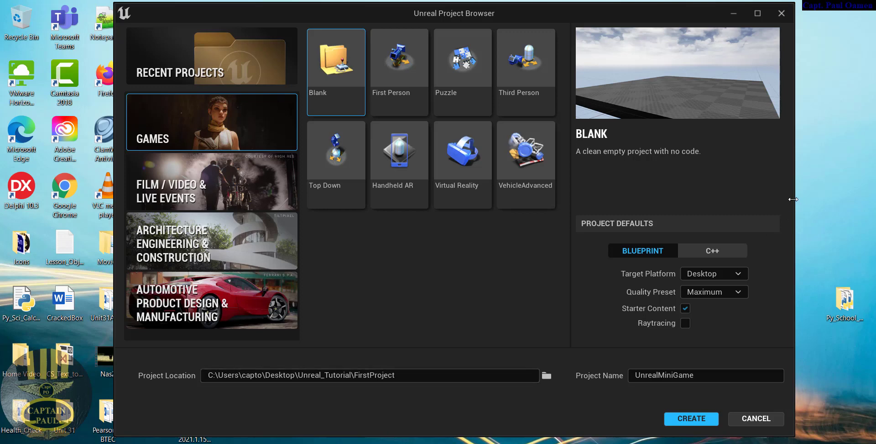
pyautogui.moveTo(793, 199); pyautogui.dragTo(862, 199)
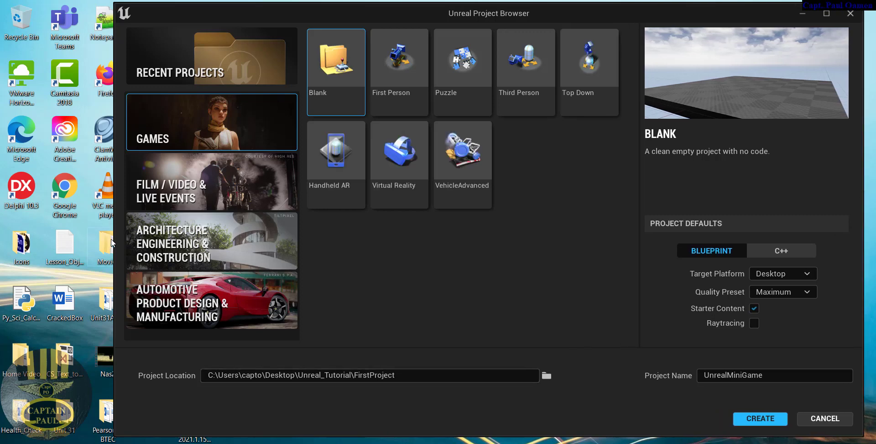
pyautogui.moveTo(112, 242); pyautogui.dragTo(3, 234)
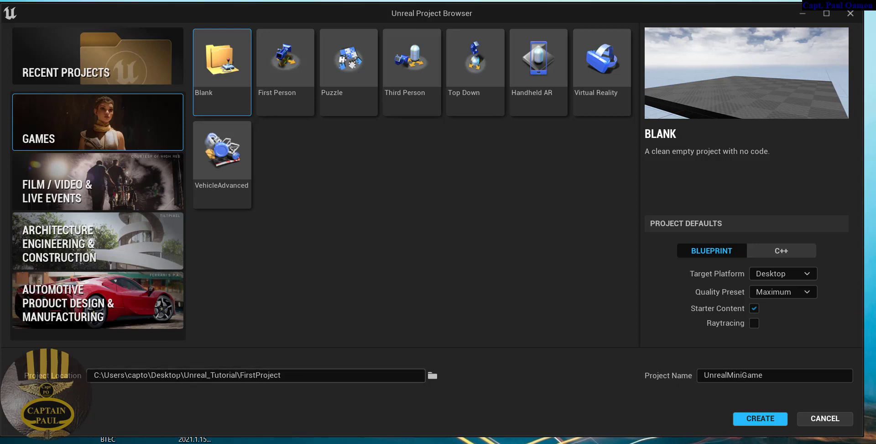
# Create a folder named Unreal_Tu2 on the Desktop and select it as the project location.
pyautogui.click(435, 378)
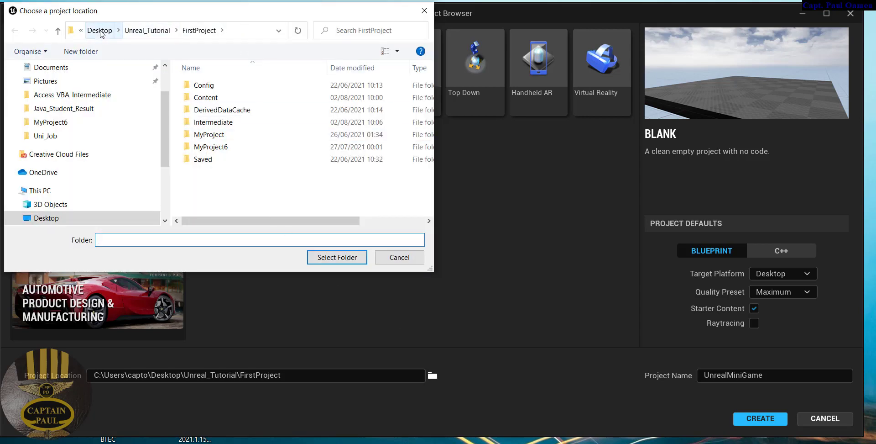
pyautogui.click(160, 34)
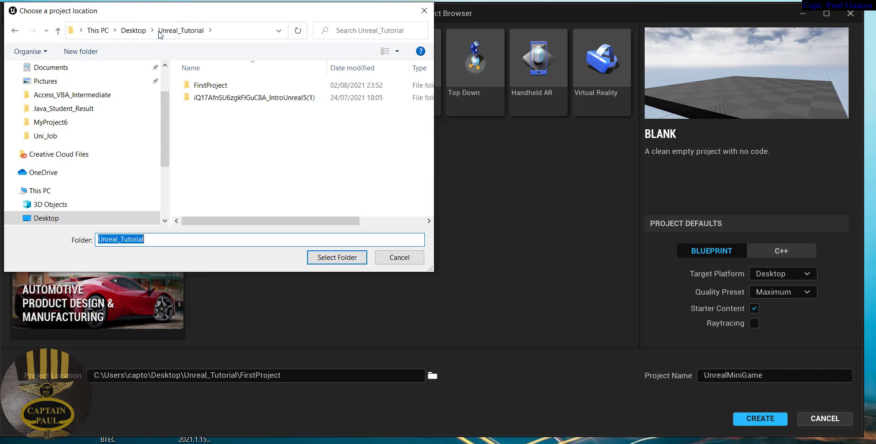
pyautogui.click(124, 32)
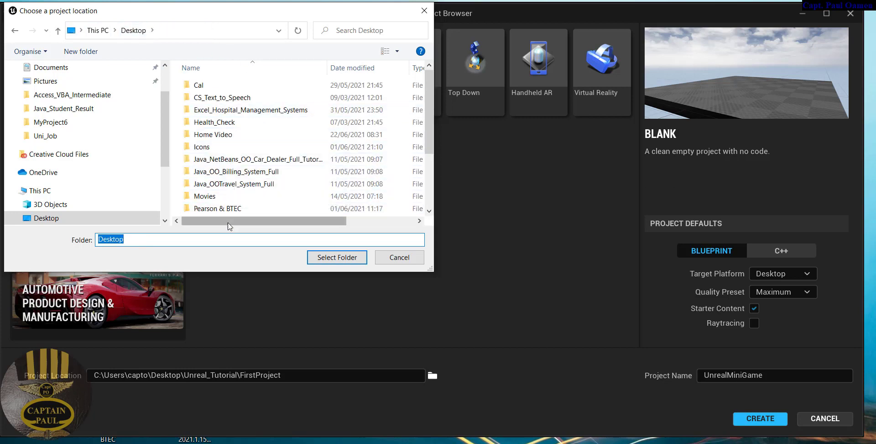
pyautogui.click(87, 56)
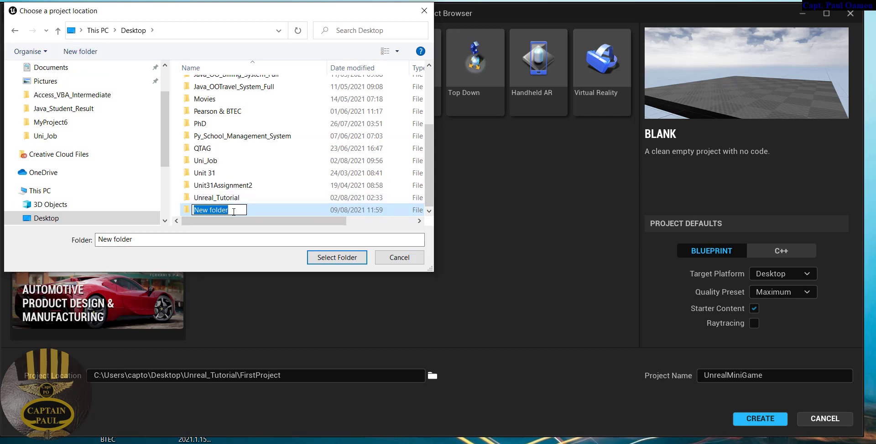
pyautogui.write('Un')
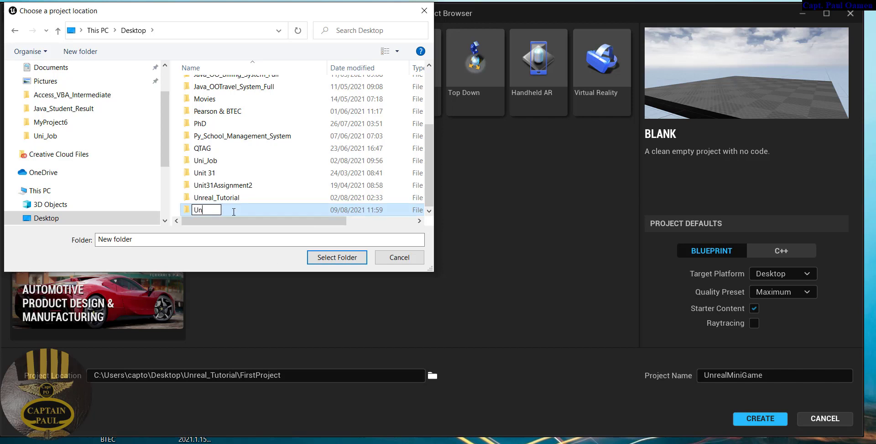
pyautogui.write('real_T')
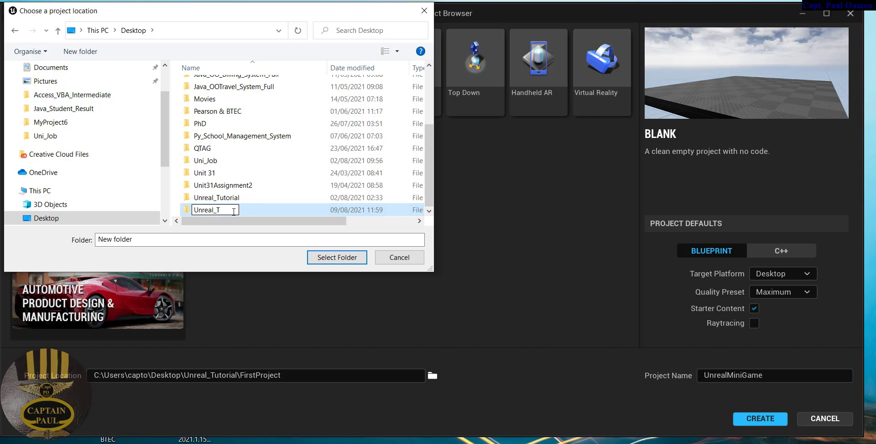
pyautogui.write('u2')
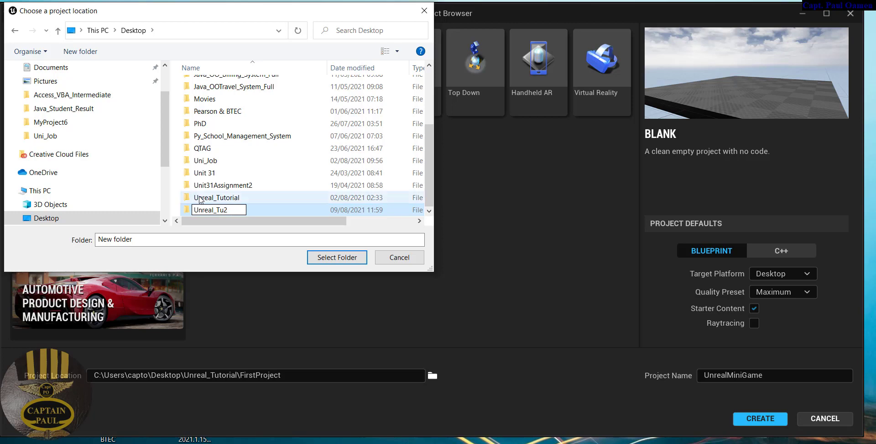
pyautogui.press('Return')
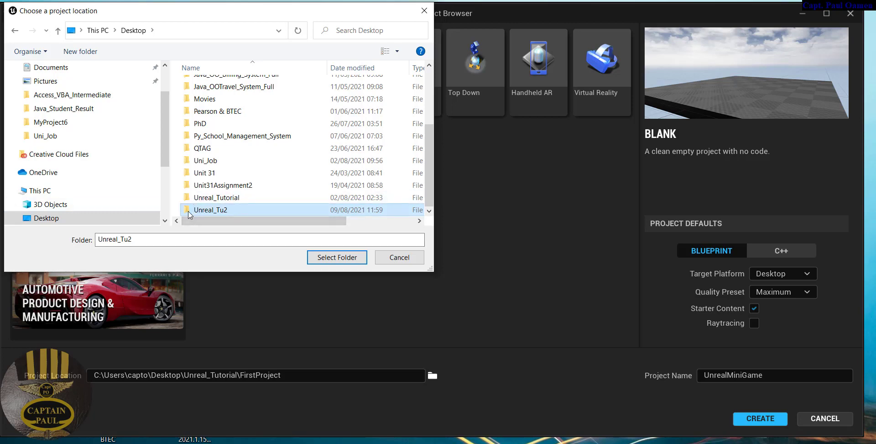
pyautogui.click(338, 257)
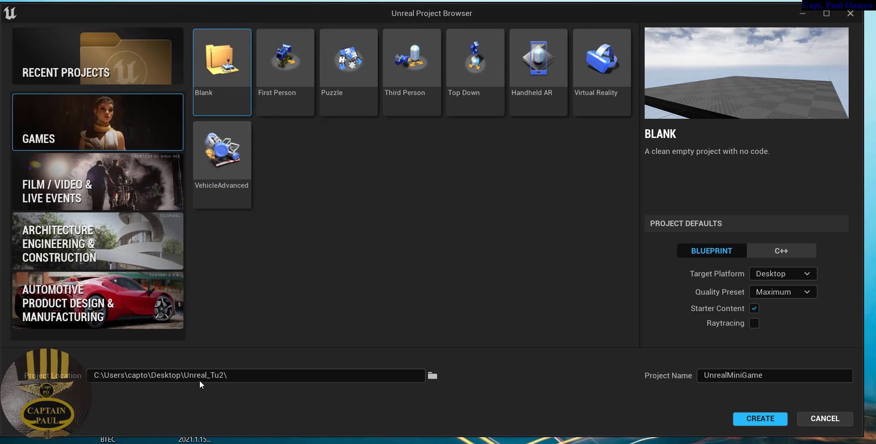
# Set the project location to the Unreal_Tutorial folder on the Desktop.
pyautogui.click(436, 377)
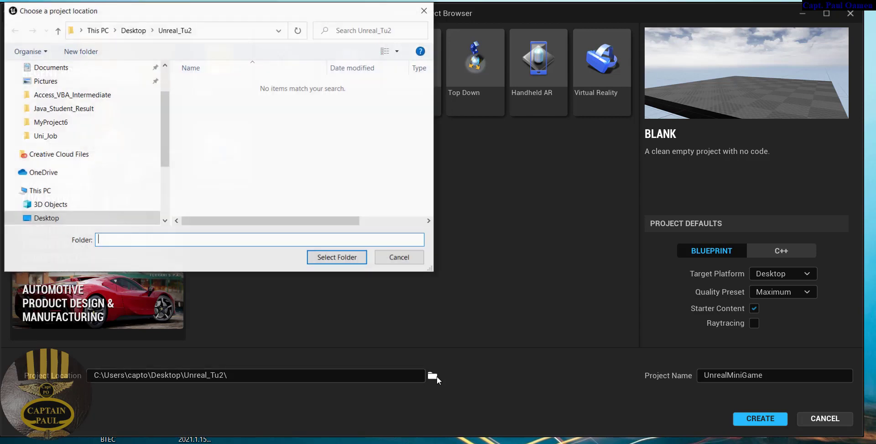
pyautogui.click(133, 30)
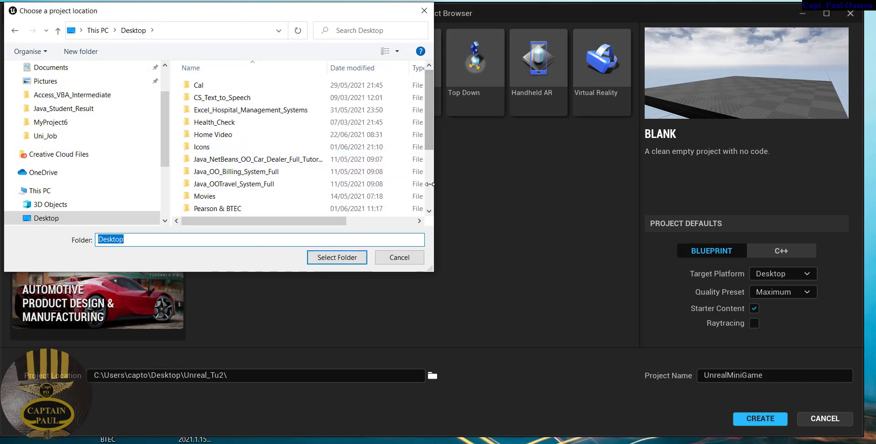
pyautogui.moveTo(433, 142); pyautogui.dragTo(423, 213)
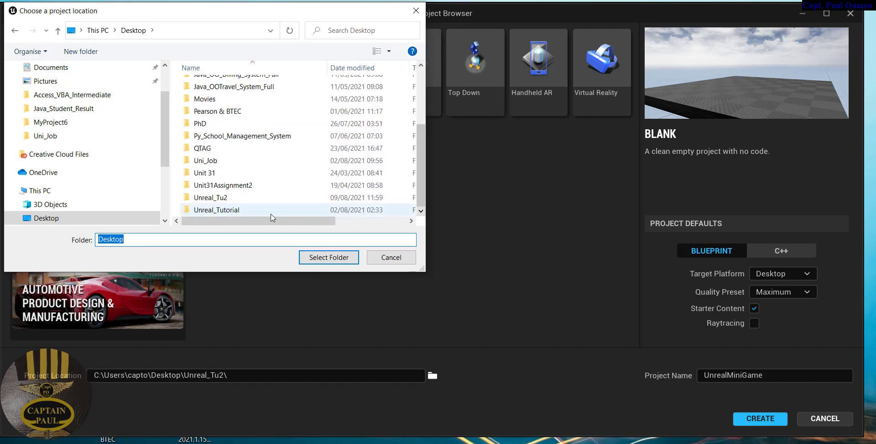
pyautogui.click(254, 211)
pyautogui.click(323, 259)
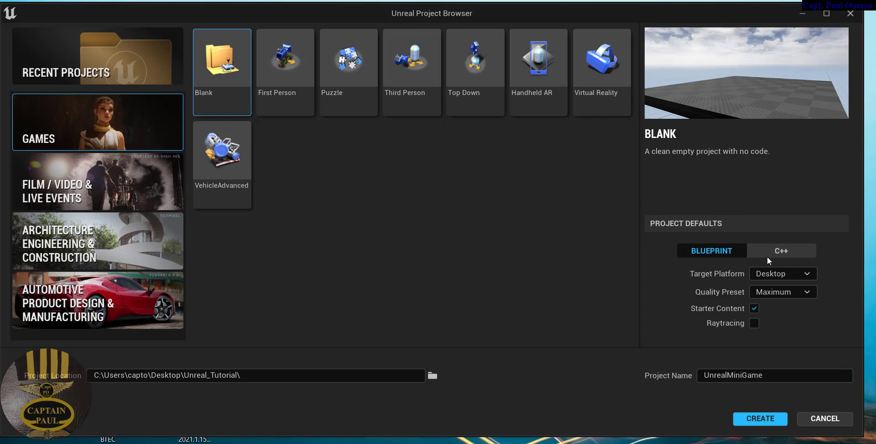
# Switch the project type to C++ and back to Blueprint.
pyautogui.click(777, 252)
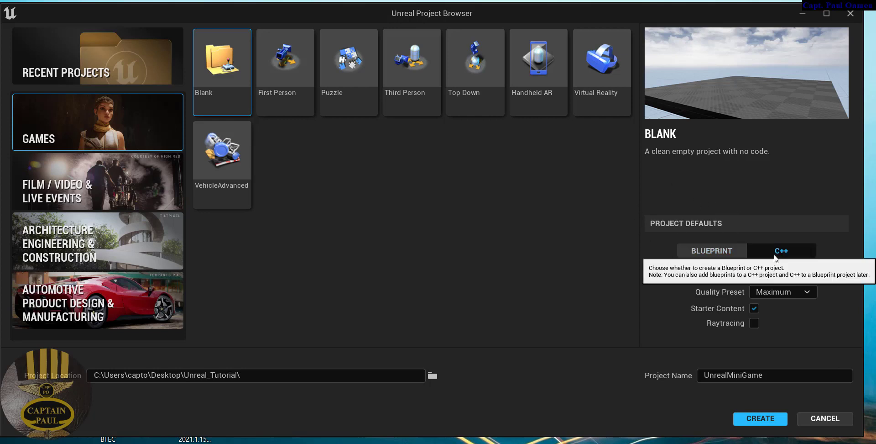
pyautogui.click(717, 252)
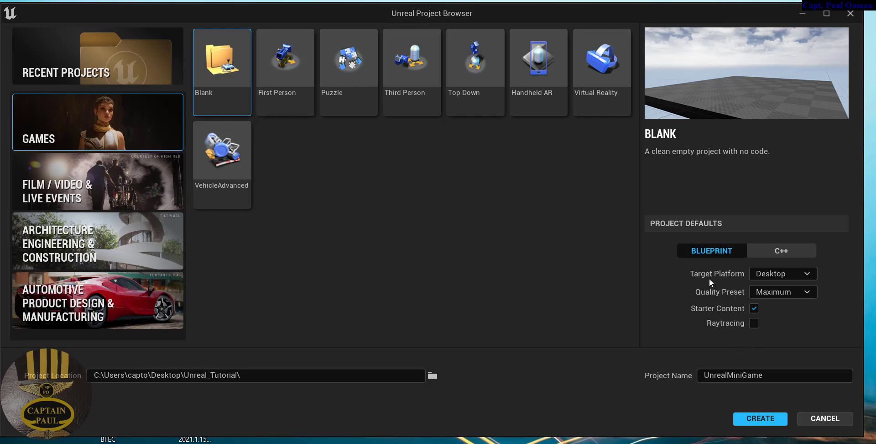
# Set the project's target platform to Desktop and its quality preset to Maximum.
pyautogui.click(812, 273)
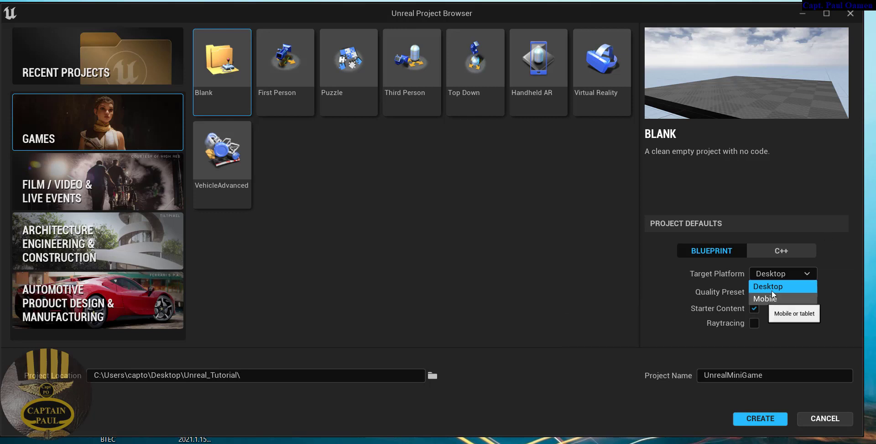
pyautogui.click(807, 323)
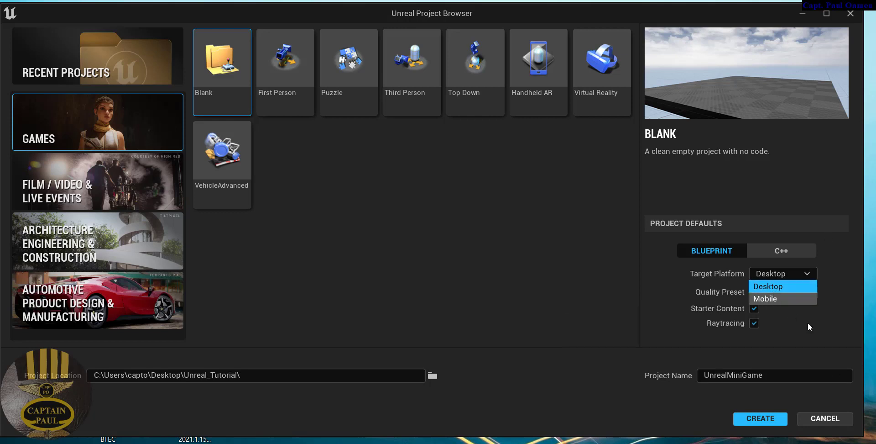
pyautogui.click(782, 286)
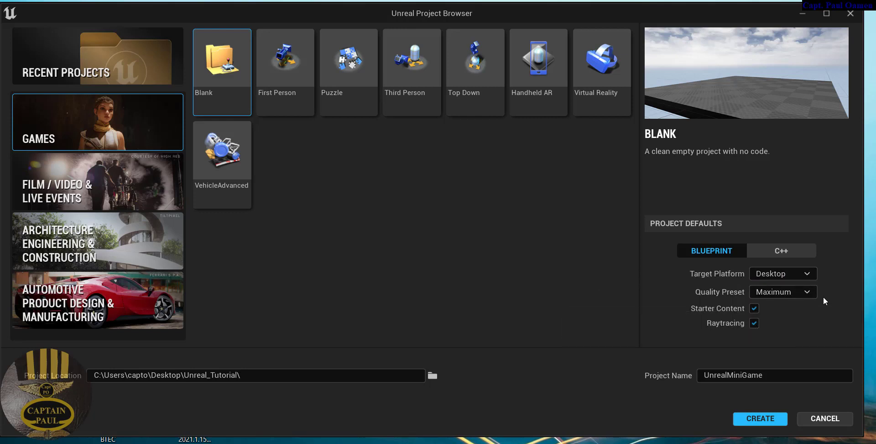
pyautogui.click(799, 292)
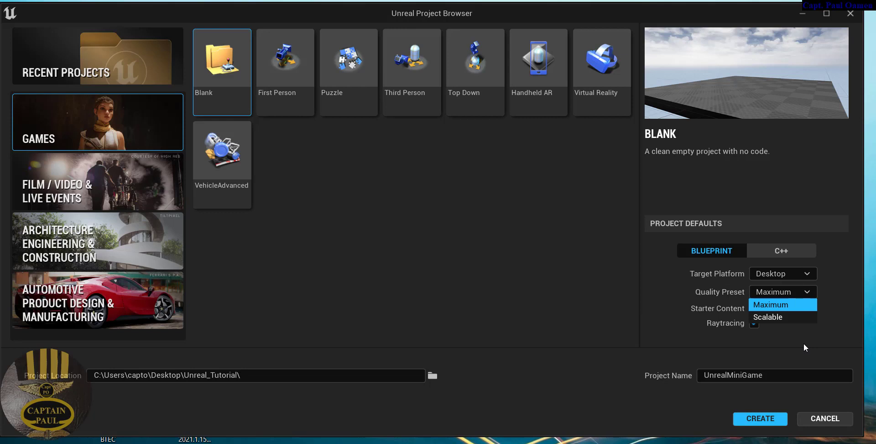
pyautogui.click(779, 306)
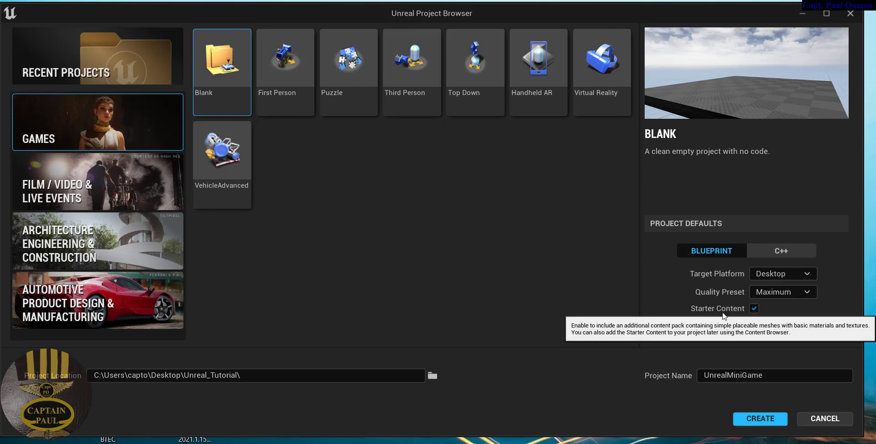
# Keep Starter Content included, turn Raytracing off and create the UnrealMiniGame project.
pyautogui.click(755, 309)
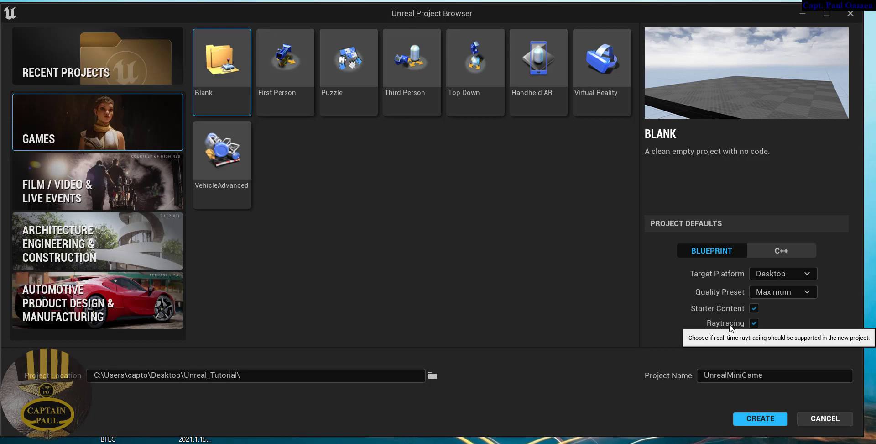
pyautogui.click(755, 323)
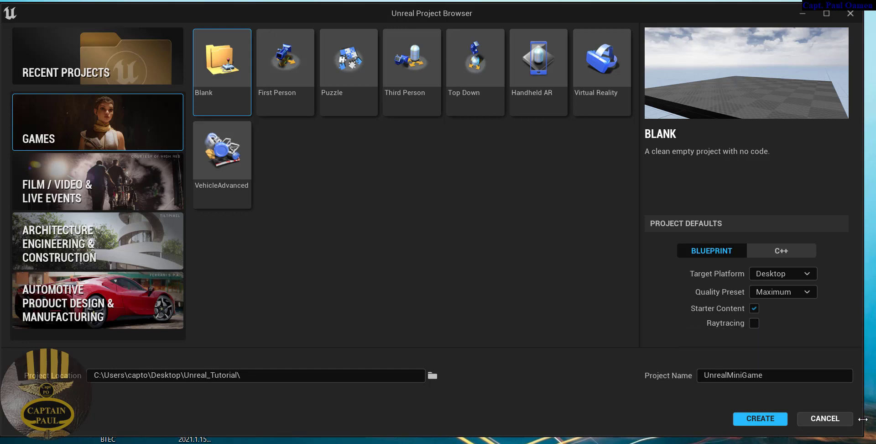
pyautogui.click(772, 422)
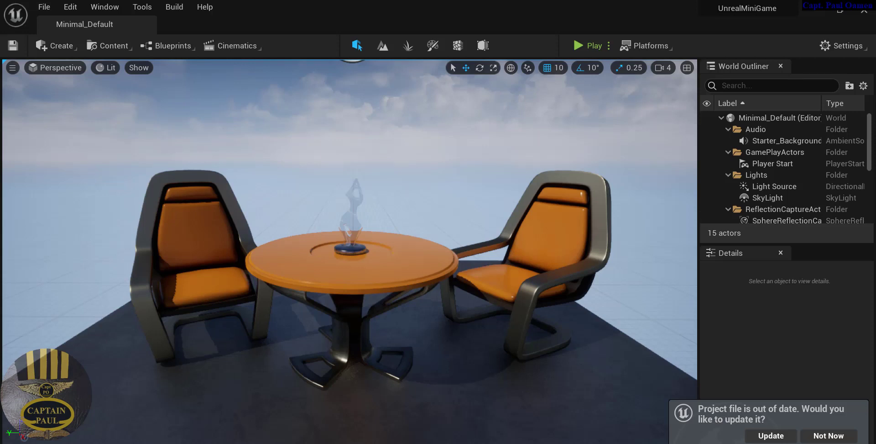
# Switch to File Explorer and delete the Unreal_Tu2 folder from the Desktop.
pyautogui.click(315, 424)
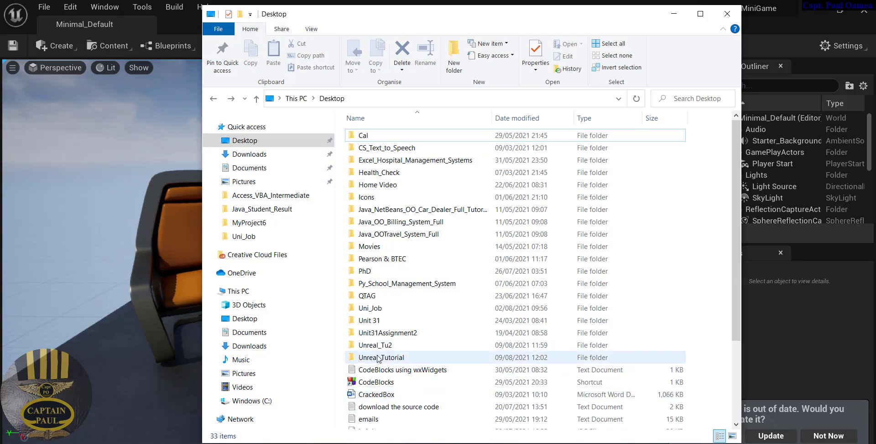
pyautogui.rightClick(382, 347)
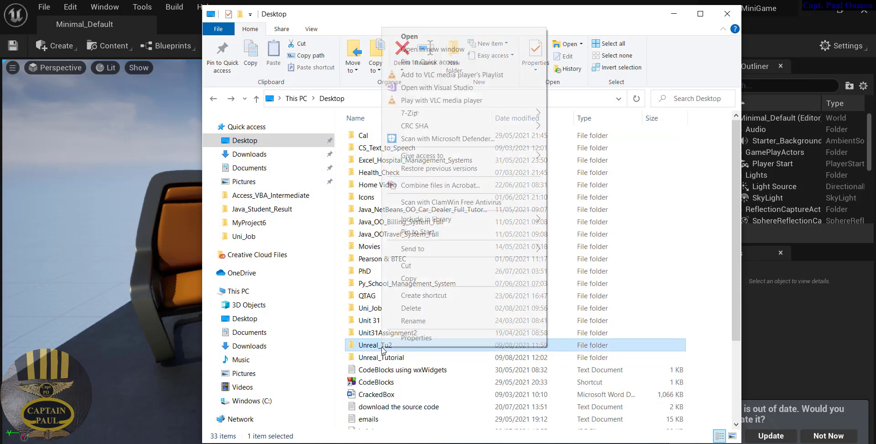
pyautogui.click(423, 312)
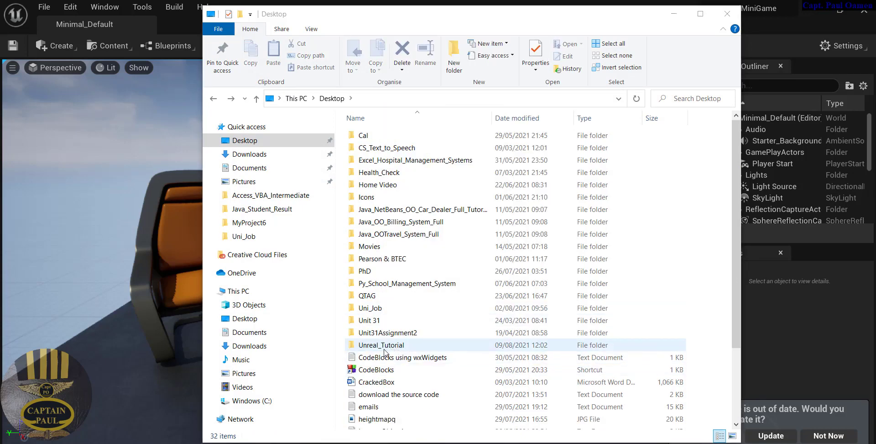
# Open the UnrealMiniGame folder inside Unreal_Tutorial and examine its Content folder, including Collections.
pyautogui.doubleClick(384, 349)
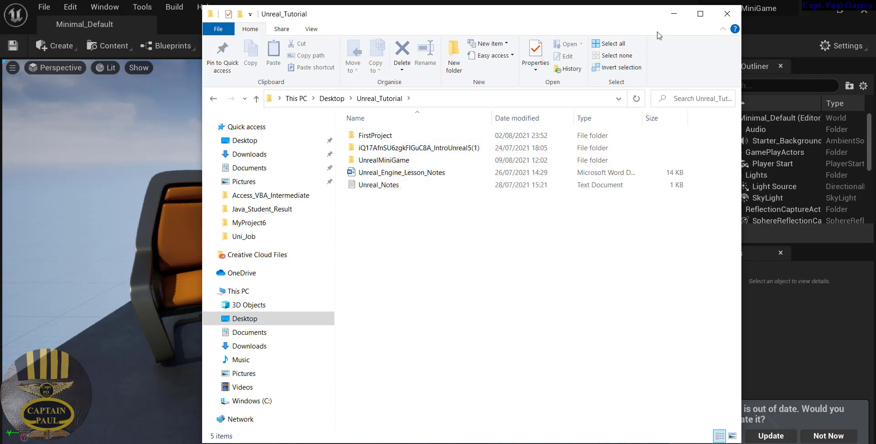
pyautogui.moveTo(391, 164)
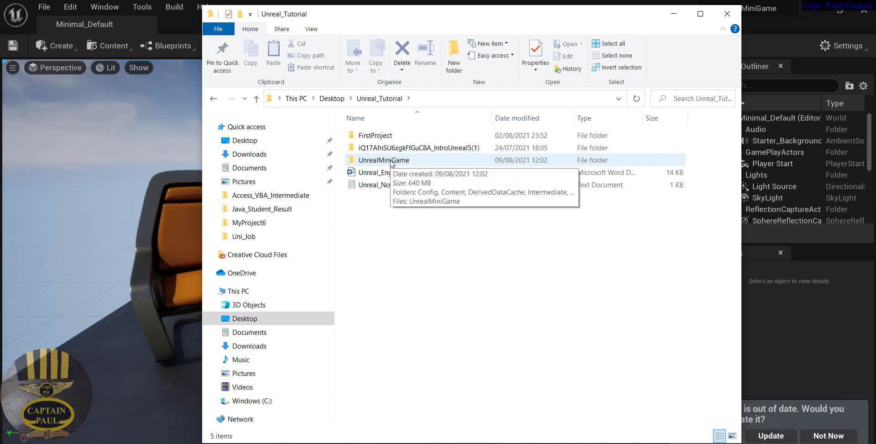
pyautogui.doubleClick(391, 161)
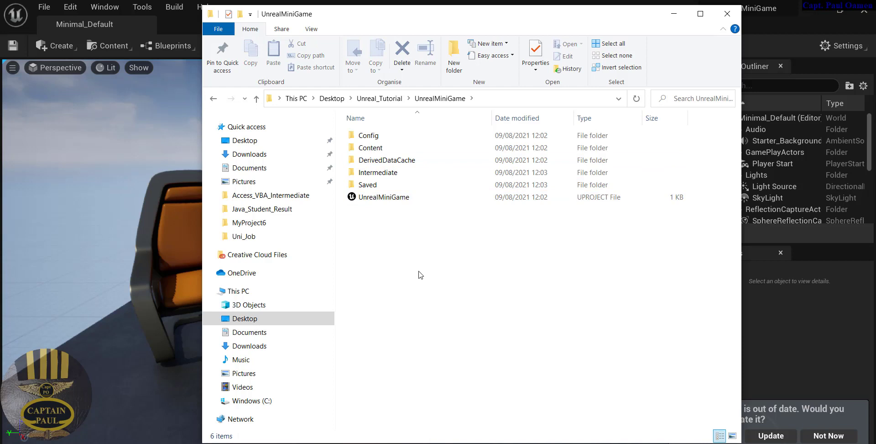
pyautogui.click(385, 149)
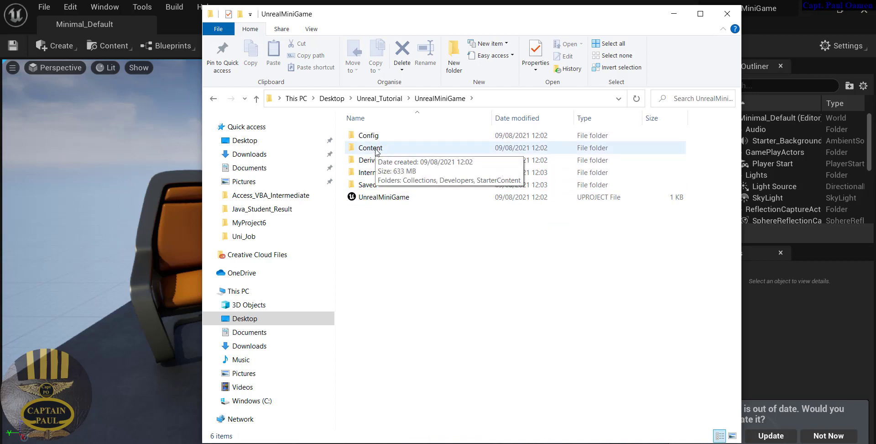
pyautogui.doubleClick(376, 149)
pyautogui.doubleClick(376, 136)
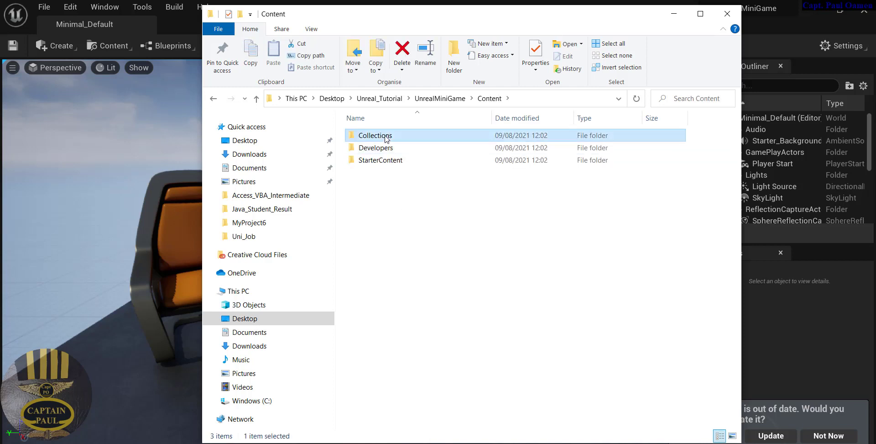
pyautogui.hotkey('alt', 'Left')
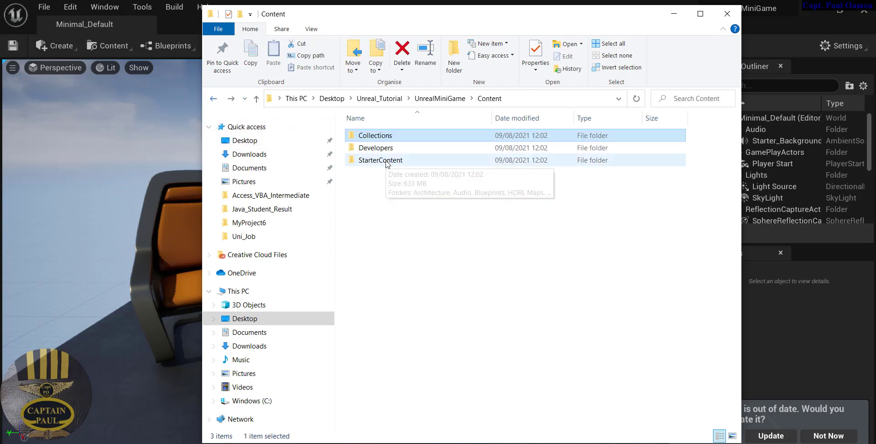
# Look through the project's StarterContent folder and the asset files in its Materials subfolder.
pyautogui.doubleClick(386, 160)
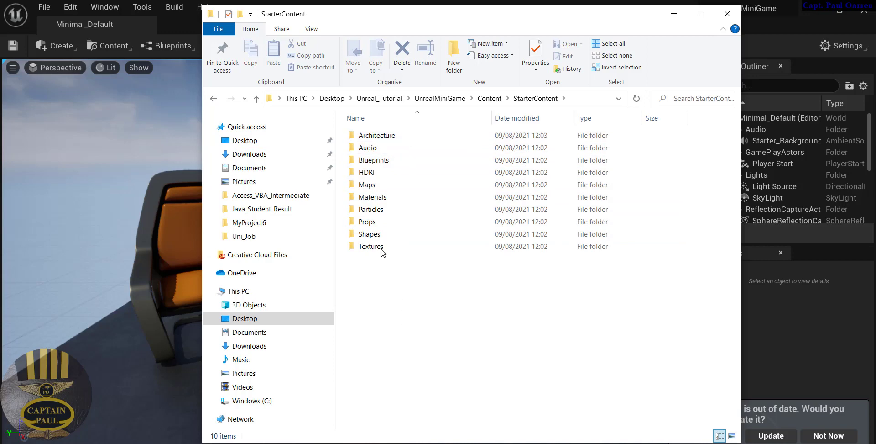
pyautogui.doubleClick(385, 200)
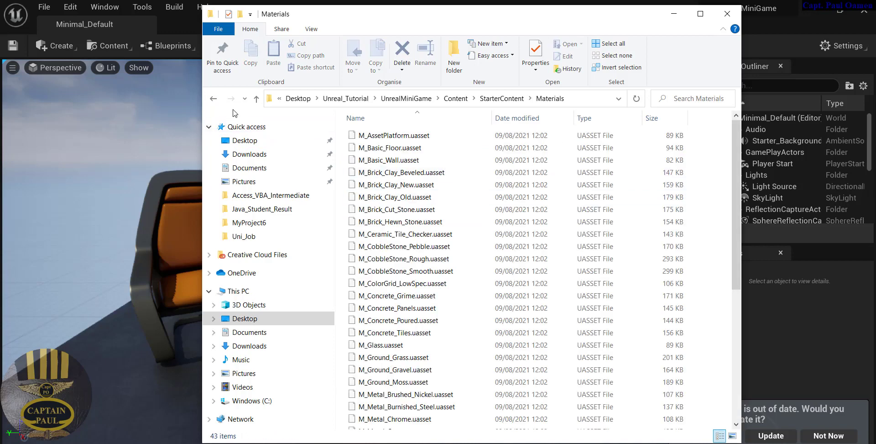
pyautogui.hotkey('alt', 'Left')
# Switch back to the Unreal Editor and update the out-of-date project file.
pyautogui.click(674, 15)
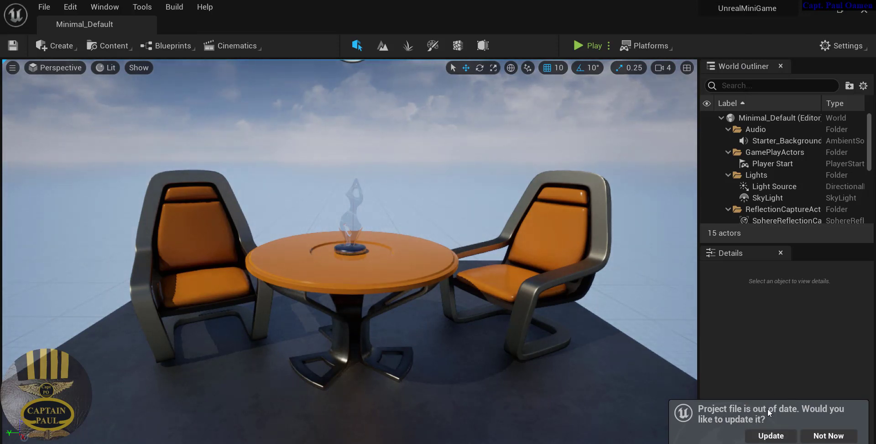
pyautogui.click(771, 435)
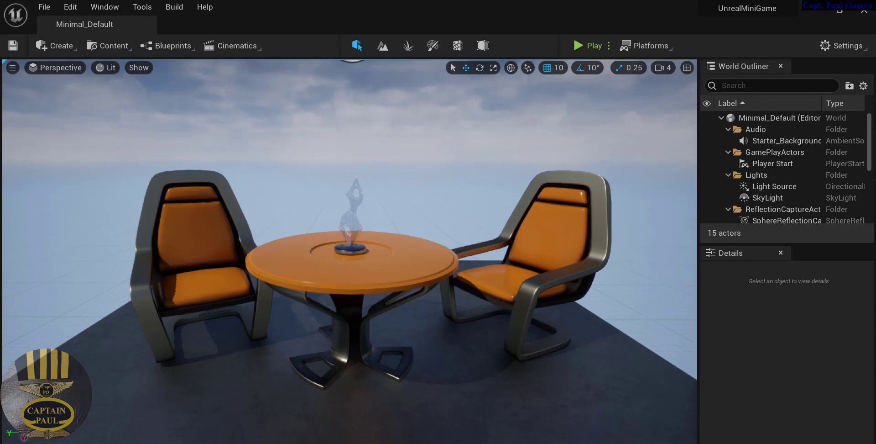
# Switch to File Explorer, go to the UnrealMiniGame folder in Unreal_Tutorial and open the UnrealMiniGame project file.
pyautogui.click(312, 415)
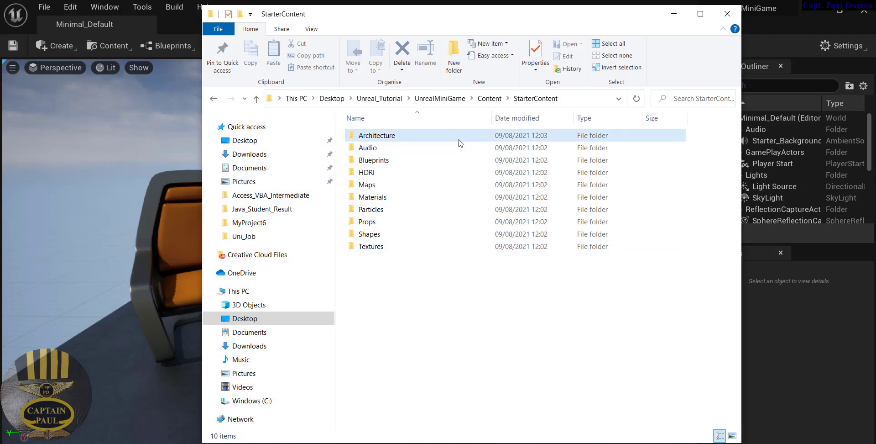
pyautogui.click(379, 99)
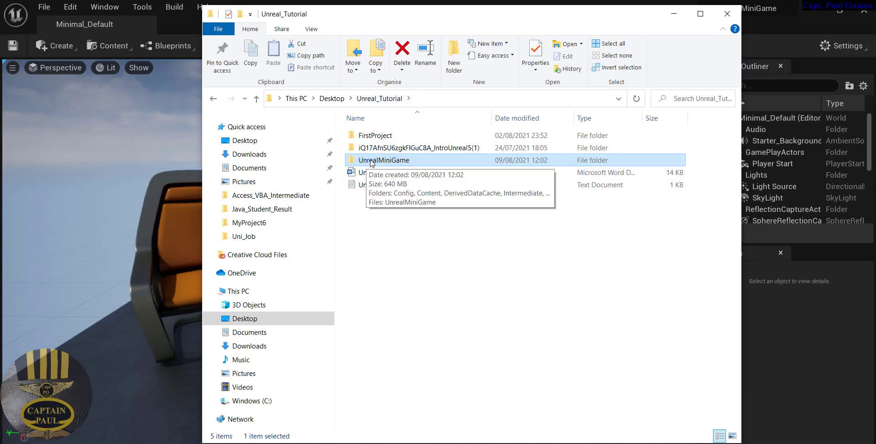
pyautogui.doubleClick(372, 161)
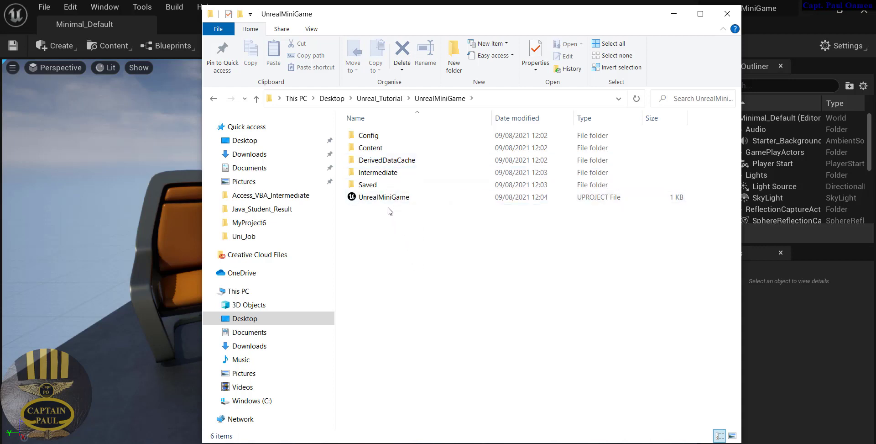
pyautogui.click(389, 198)
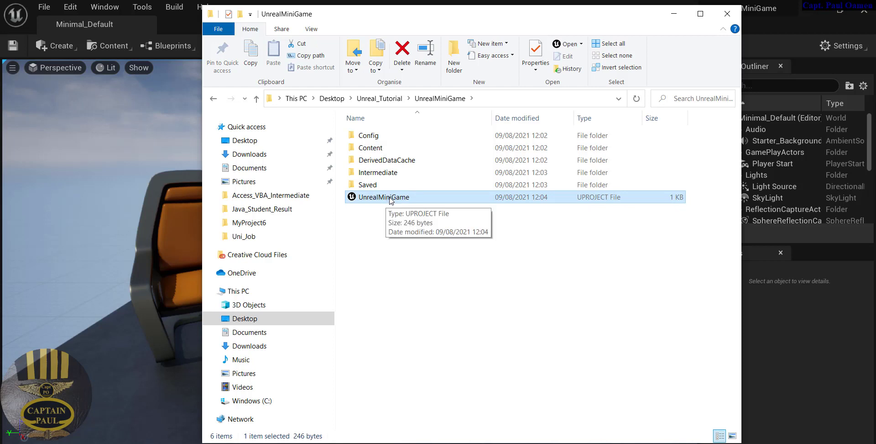
pyautogui.doubleClick(391, 201)
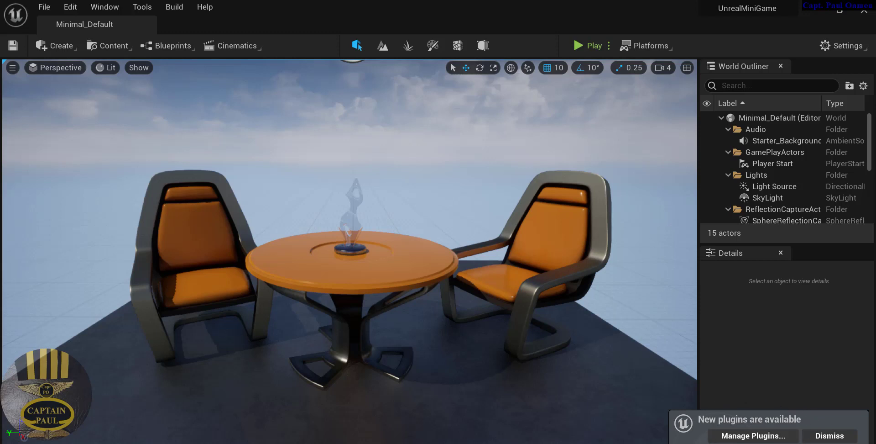
# Dismiss the new plugins notification and enlarge the Details area upward by shrinking the World Outliner.
pyautogui.click(819, 438)
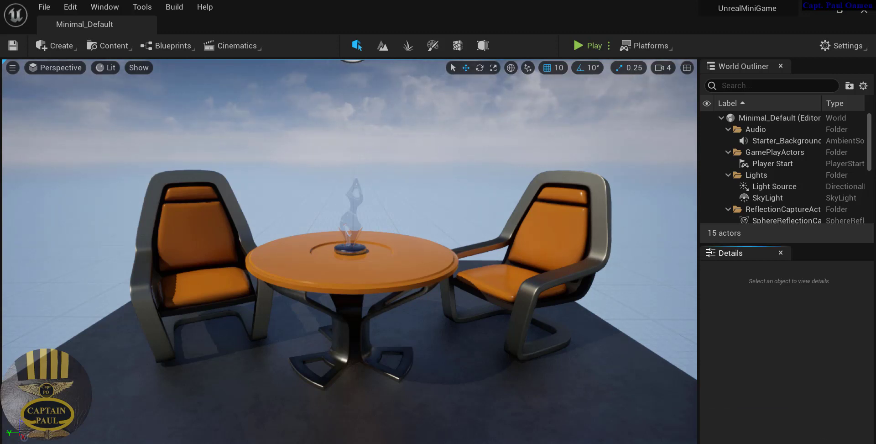
pyautogui.moveTo(787, 243); pyautogui.dragTo(787, 171)
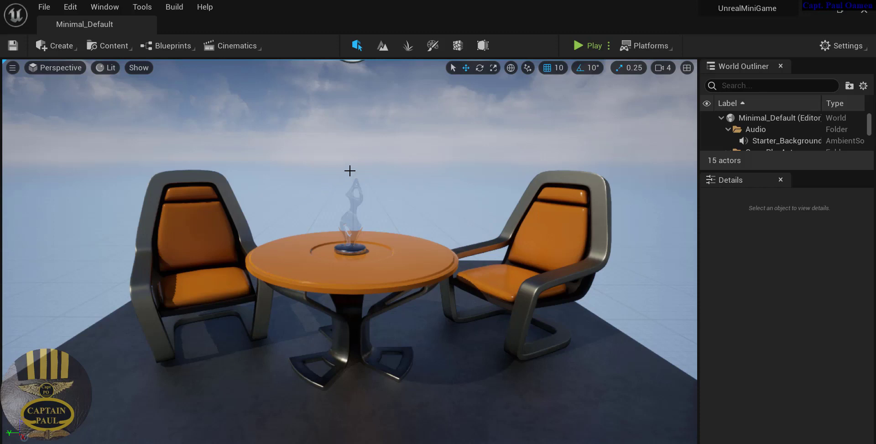
# Look around the table and chairs in the perspective view, flying the camera forward and backward.
pyautogui.moveTo(349, 170); pyautogui.dragTo(337, 135, button='right')
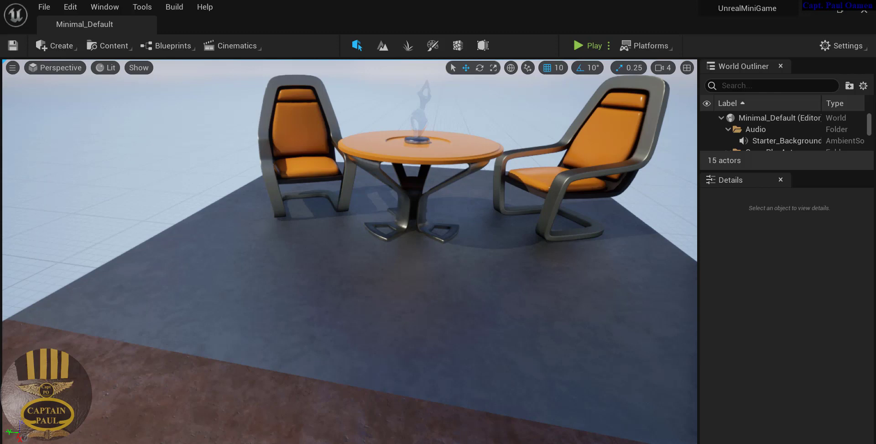
pyautogui.press('w')
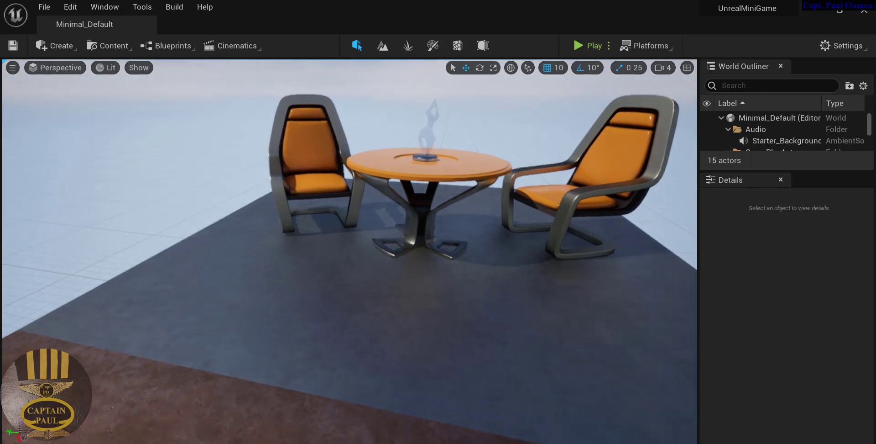
pyautogui.press('s')
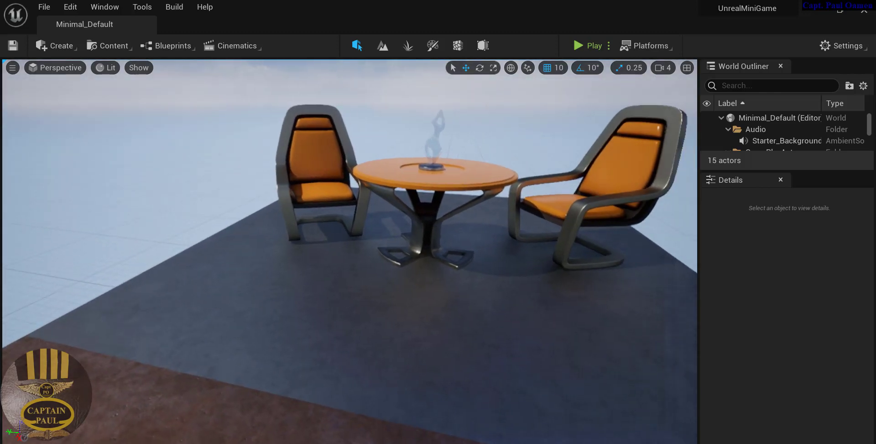
pyautogui.press('w')
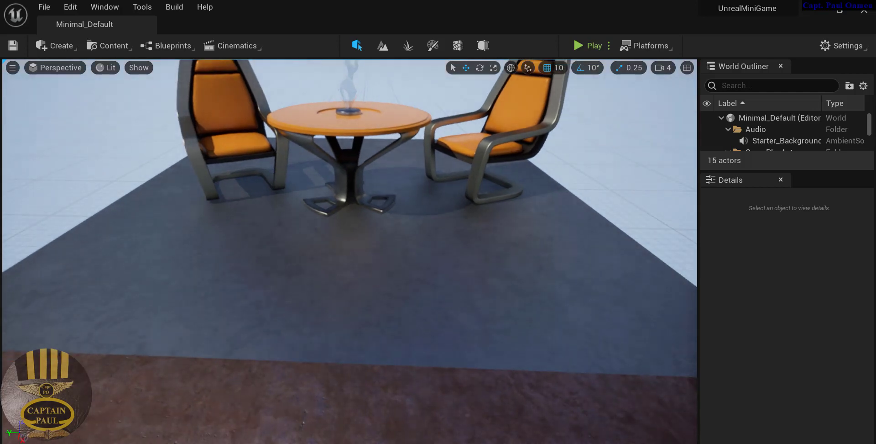
pyautogui.press('s')
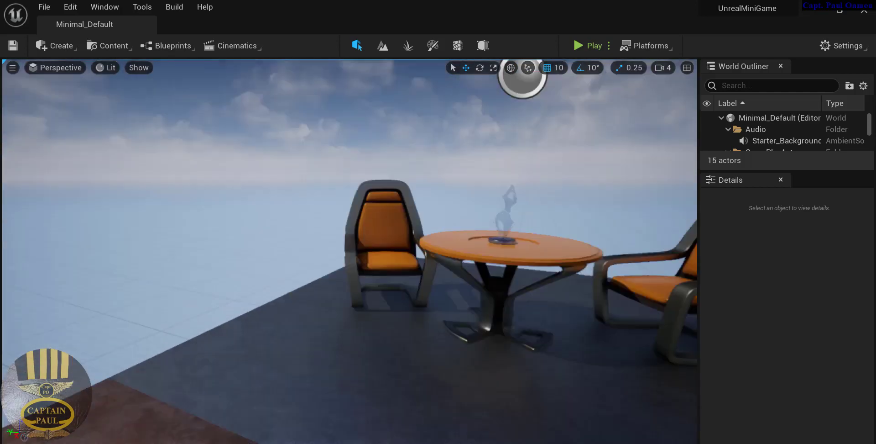
pyautogui.moveTo(521, 75); pyautogui.dragTo(522, 76, button='right')
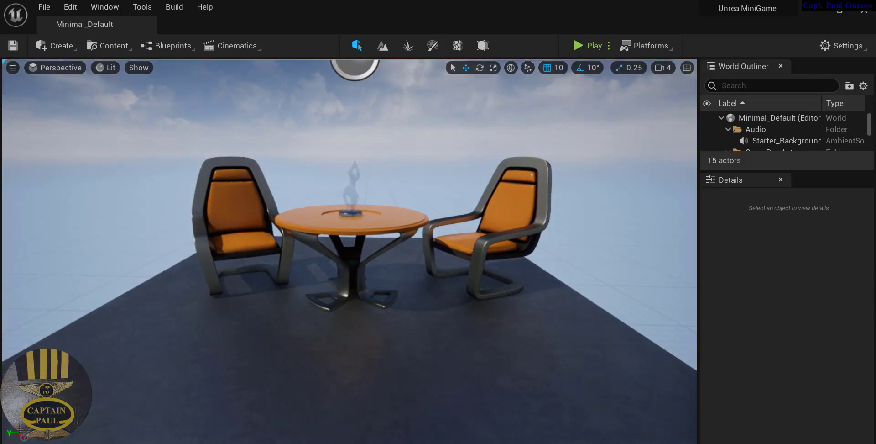
pyautogui.moveTo(350, 171); pyautogui.dragTo(350, 170, button='right')
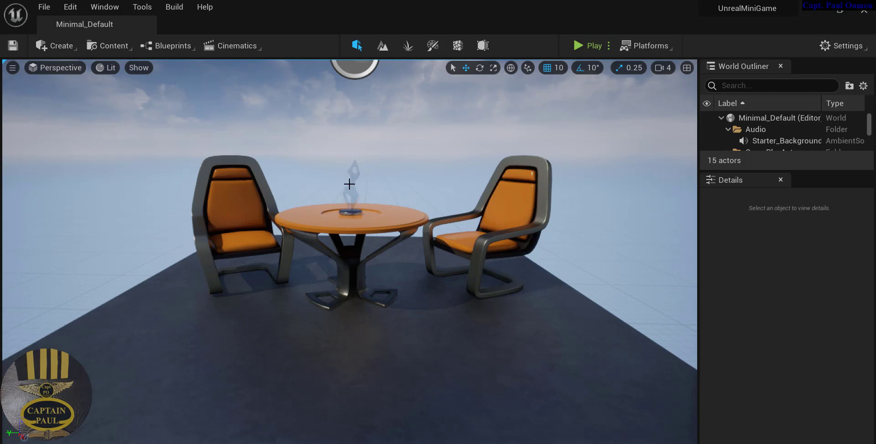
# Examine the table and chairs in the perspective view by tilting the camera and zooming out and in.
pyautogui.moveTo(354, 183); pyautogui.dragTo(82, 164)
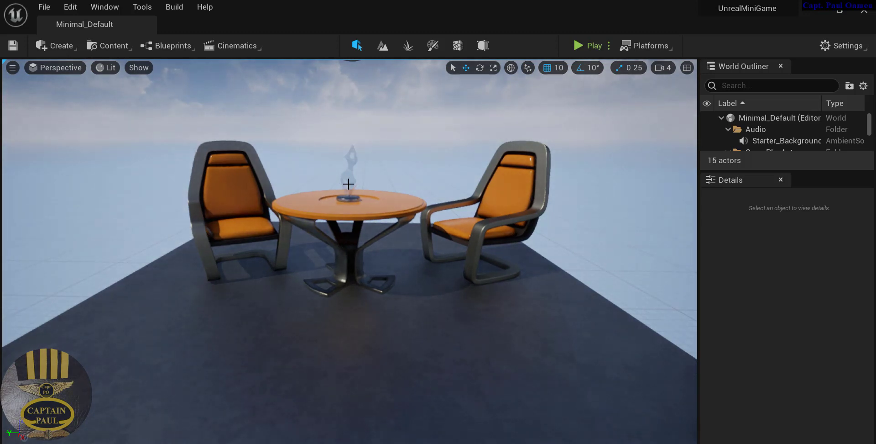
pyautogui.click(874, 199)
pyautogui.scroll(-5, 565, 225)
pyautogui.scroll(2, 350, 255)
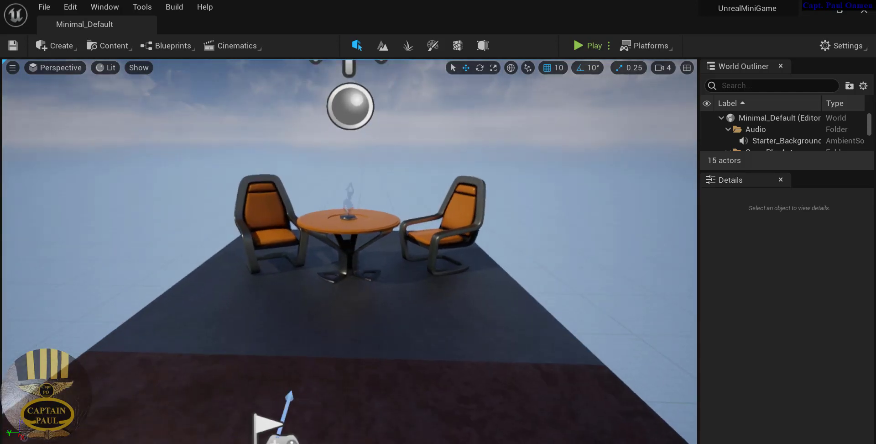
pyautogui.scroll(-1, 350, 256)
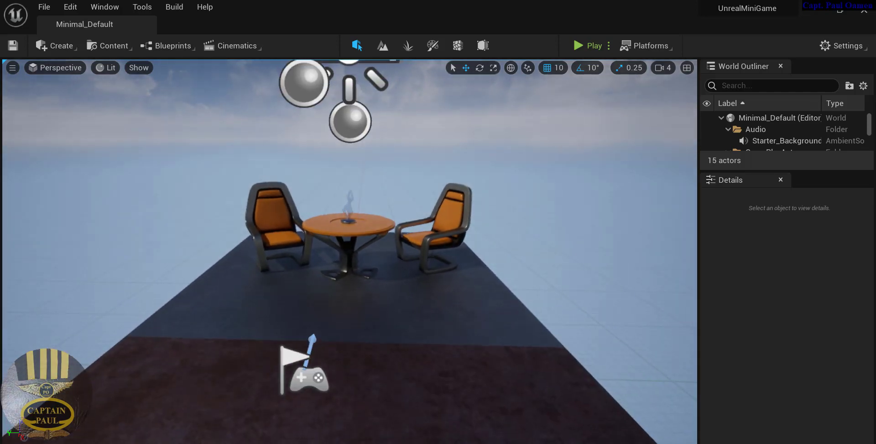
pyautogui.scroll(6, 349, 256)
pyautogui.scroll(-6, 349, 256)
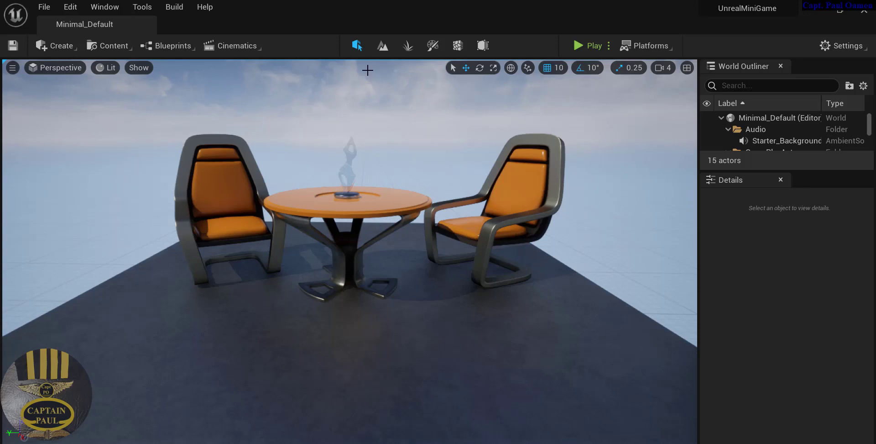
# View the Landscape and Foliage mode tools and return to Selection mode.
pyautogui.click(381, 45)
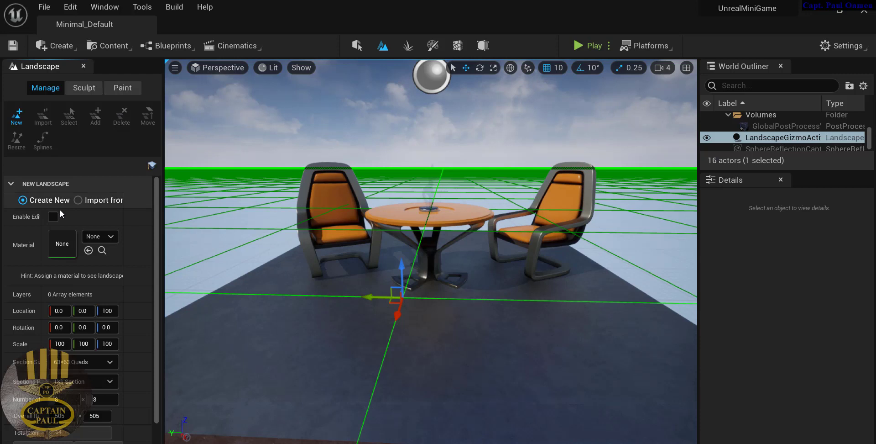
pyautogui.click(407, 48)
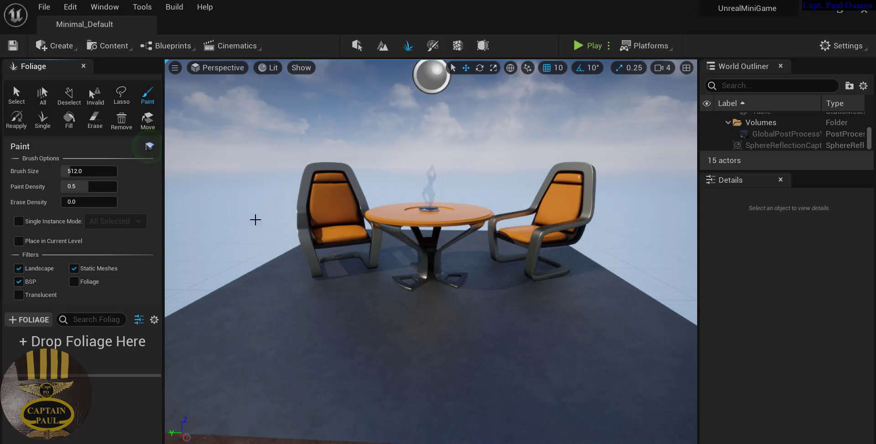
pyautogui.click(356, 46)
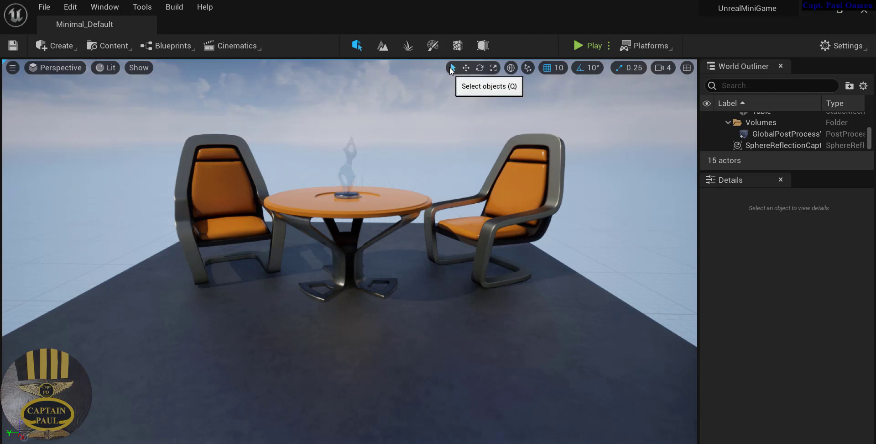
# Activate the select-only tool and select the left chair, the floor and the statue one after another in the viewport.
pyautogui.click(480, 68)
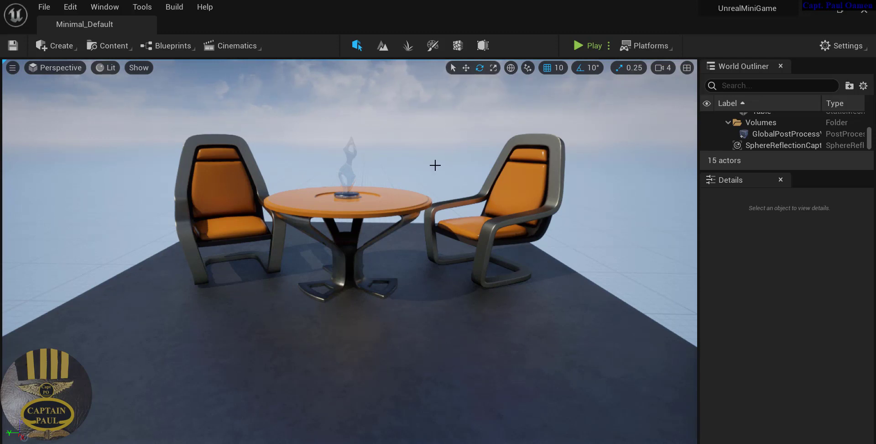
pyautogui.press('q')
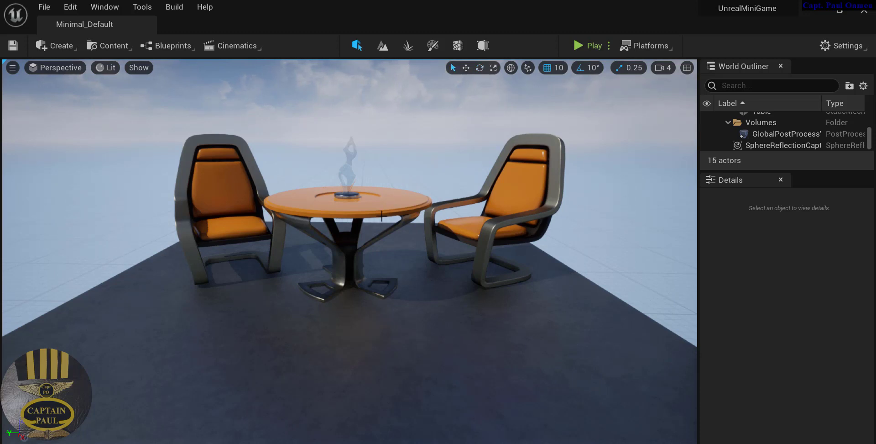
pyautogui.click(214, 175)
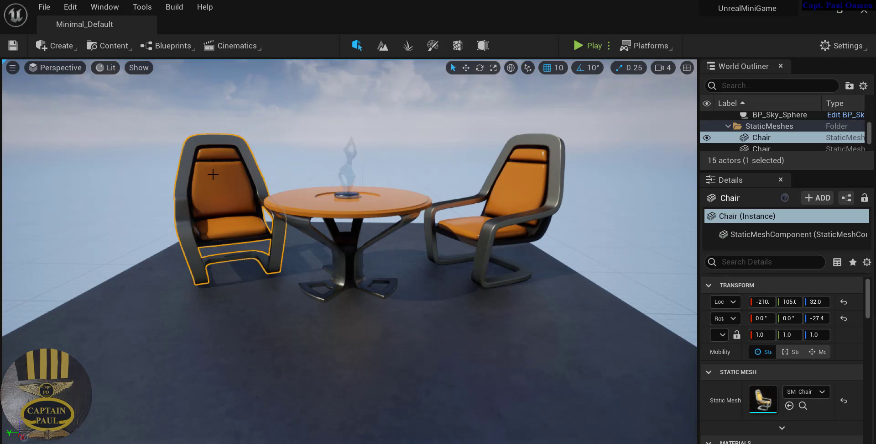
pyautogui.click(360, 320)
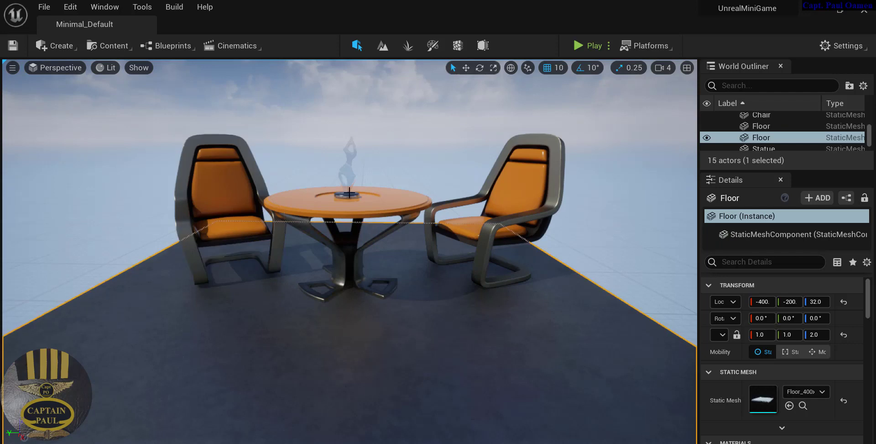
pyautogui.click(352, 170)
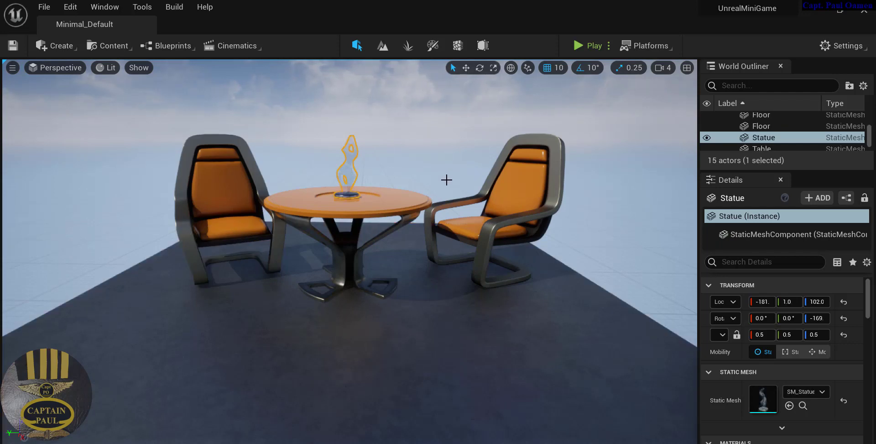
# Activate the Move tool, select the left chair and try moving it along its axes.
pyautogui.press('w')
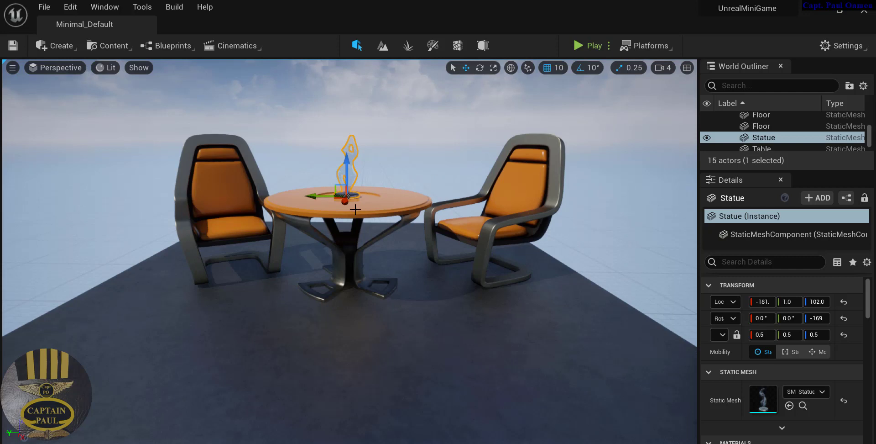
pyautogui.click(227, 187)
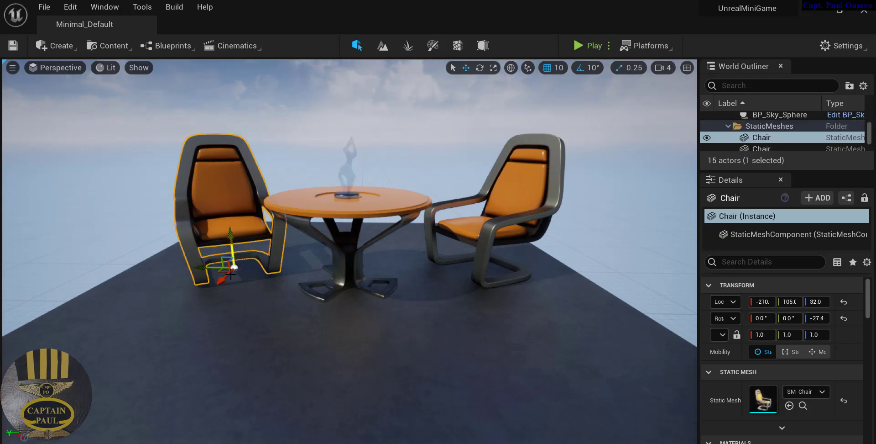
pyautogui.moveTo(219, 282); pyautogui.dragTo(141, 317)
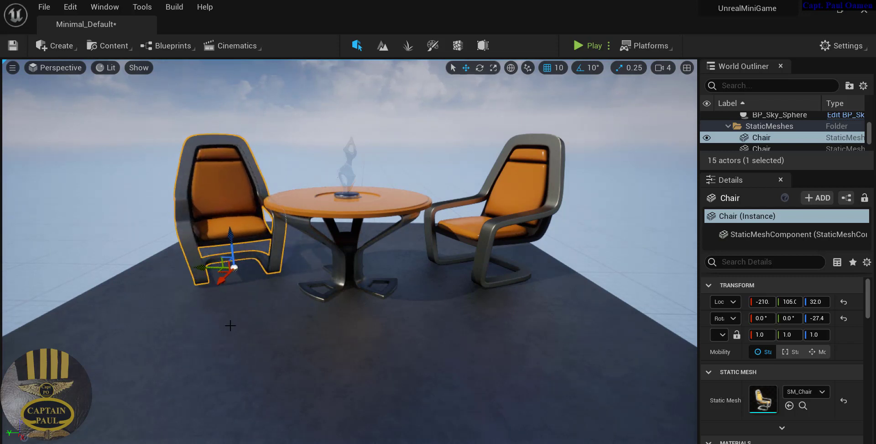
# Rotate the left chair about its vertical axis to about -157° and undo the rotation.
pyautogui.click(480, 67)
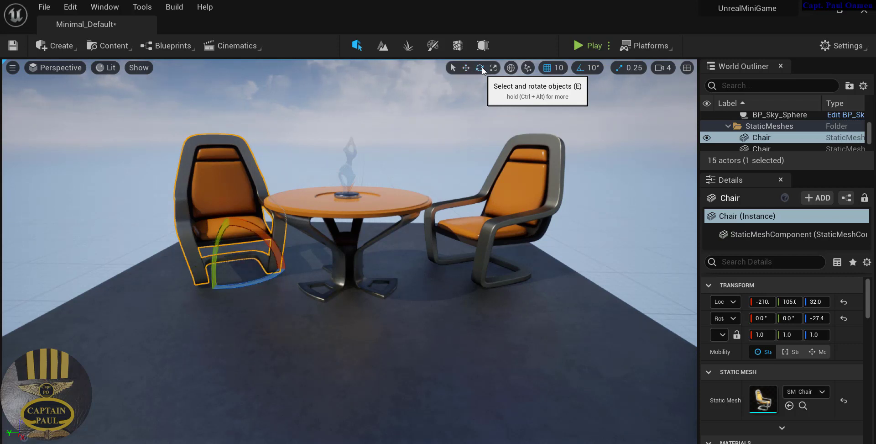
pyautogui.moveTo(283, 265); pyautogui.dragTo(237, 279)
pyautogui.moveTo(155, 281); pyautogui.dragTo(281, 258)
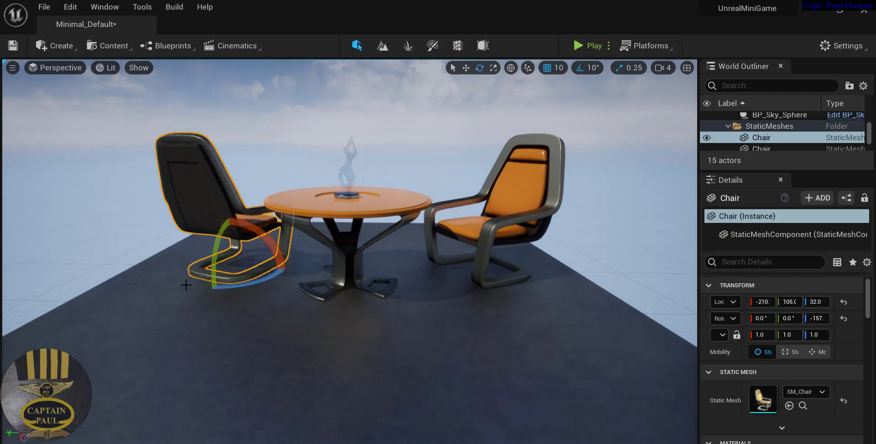
pyautogui.hotkey('ctrl', 'z')
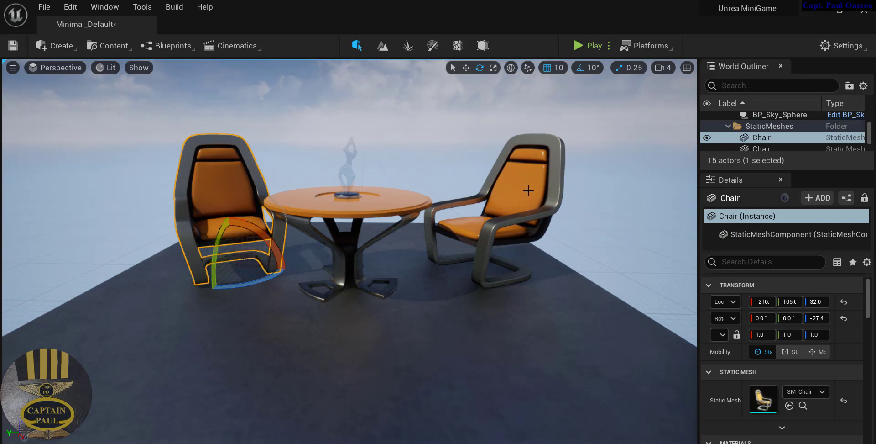
# Scale the left chair to 4.5 along X and 2.5 along Z using the Scale tool.
pyautogui.click(496, 67)
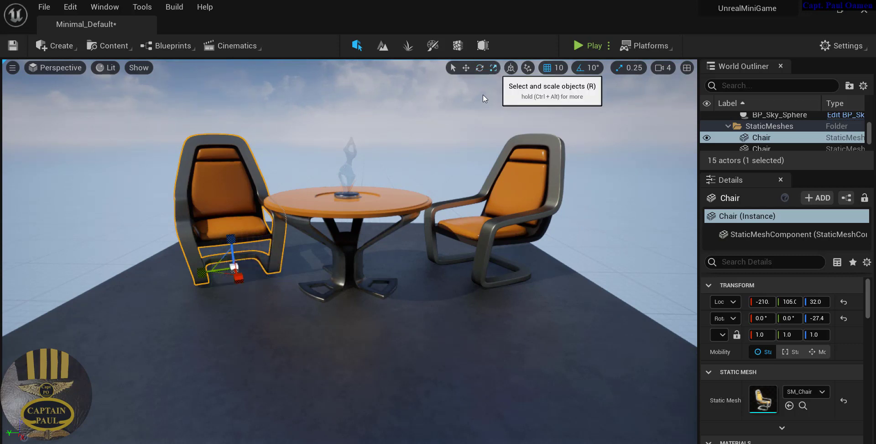
pyautogui.moveTo(239, 279); pyautogui.dragTo(240, 304)
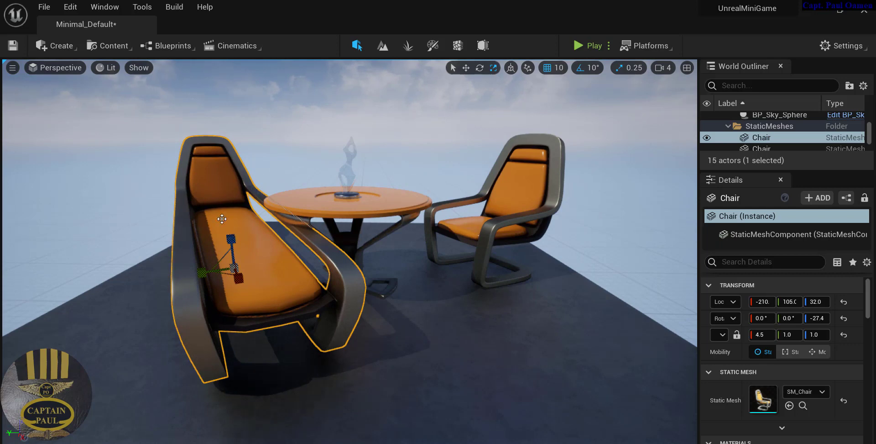
pyautogui.moveTo(231, 238); pyautogui.dragTo(281, 193)
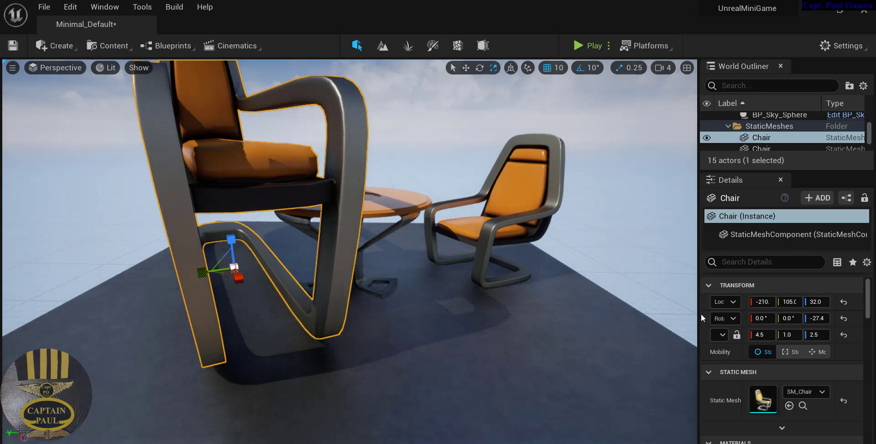
# Widen the Details panel and select the right and left chairs in turn to compare their scale values.
pyautogui.moveTo(698, 315); pyautogui.dragTo(632, 315)
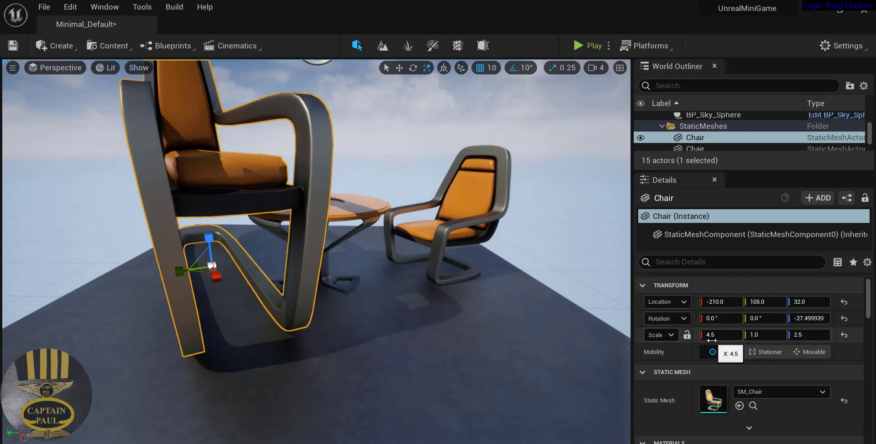
pyautogui.click(487, 194)
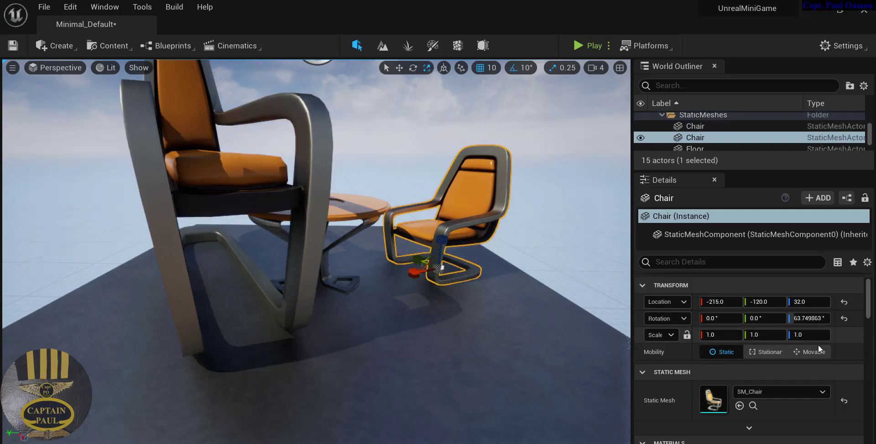
pyautogui.click(321, 175)
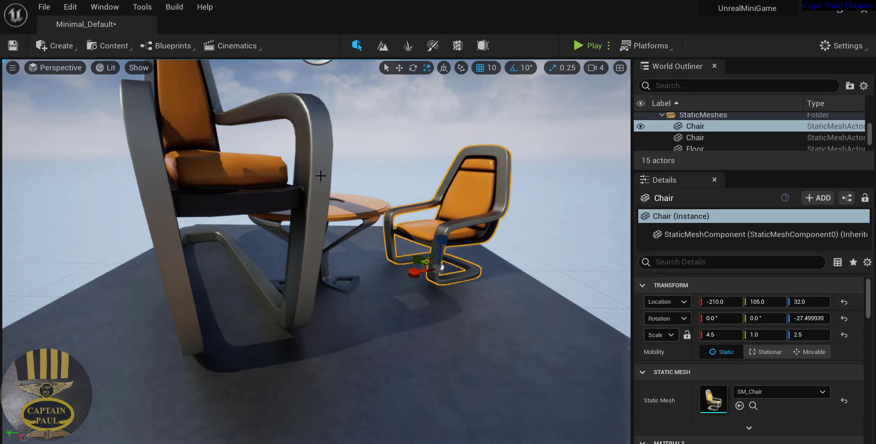
# Set the left chair's X and Z scale to 1 and select BP_Sky_Sphere.
pyautogui.click(716, 339)
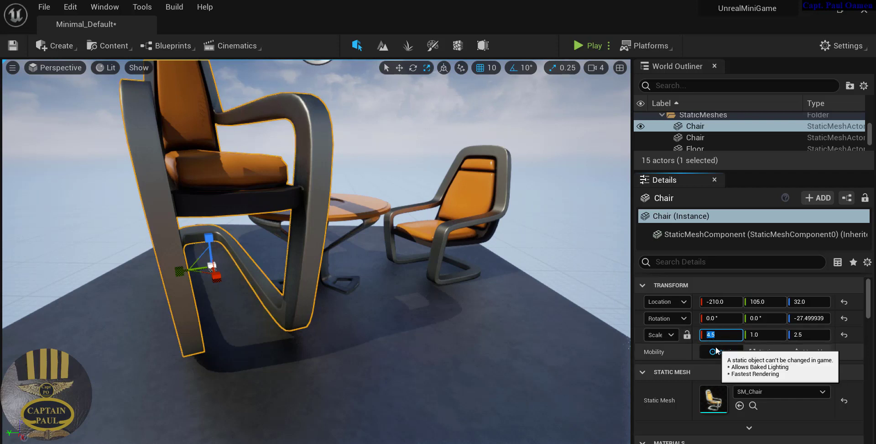
pyautogui.write('1')
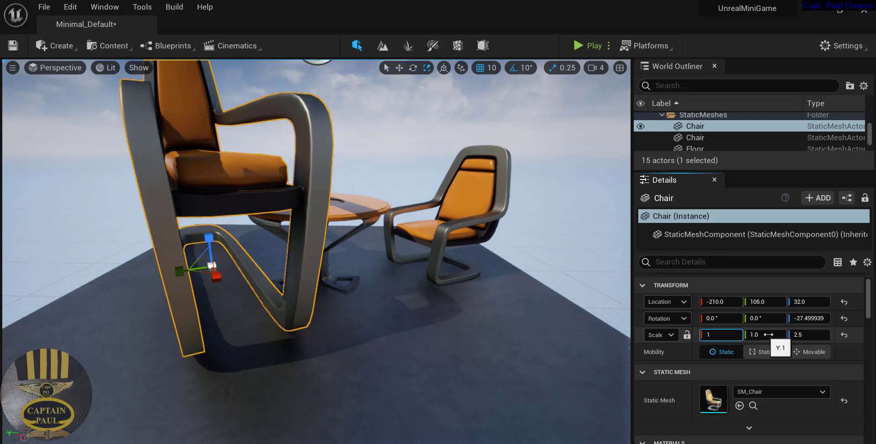
pyautogui.click(803, 337)
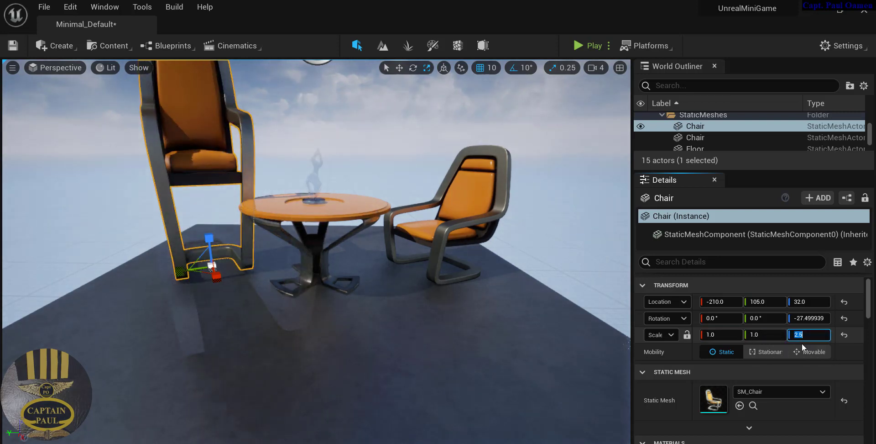
pyautogui.click(292, 200)
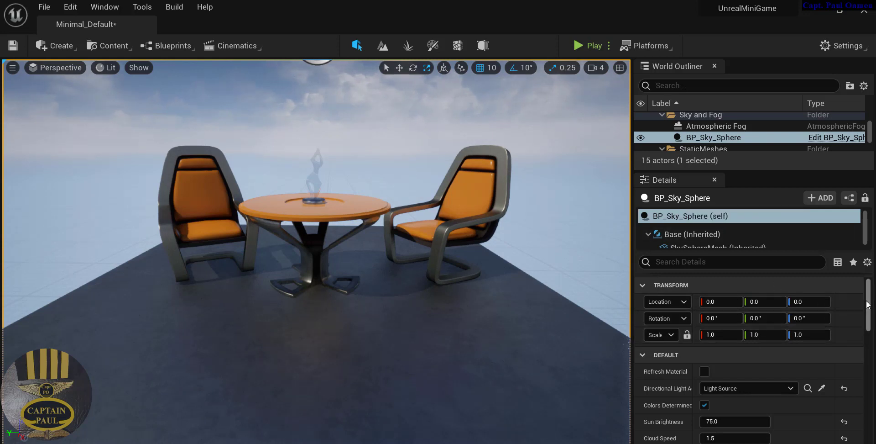
# Move the Details panel to the sidebar.
pyautogui.moveTo(867, 308)
pyautogui.mouseDown()
pyautogui.moveTo(875, 433)
pyautogui.moveTo(866, 299)
pyautogui.mouseUp()
pyautogui.rightClick(686, 179)
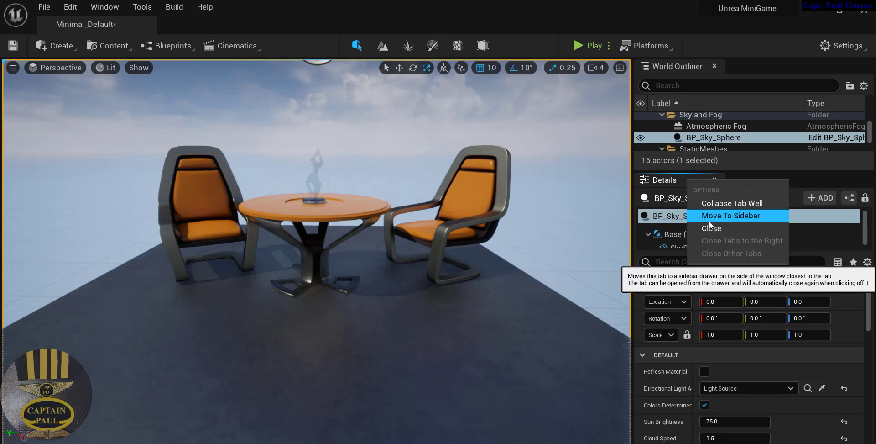
pyautogui.click(724, 221)
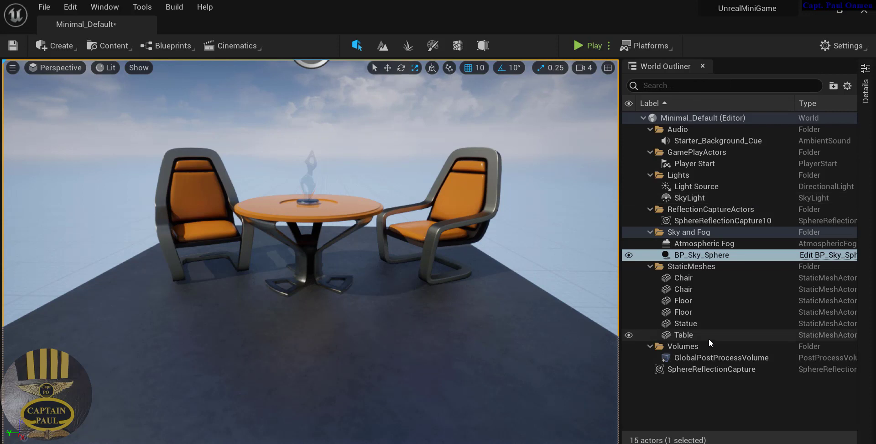
# Select both chairs, a floor, the statue and the table in turn in the World Outliner, and collapse the StaticMeshes folder.
pyautogui.click(680, 281)
pyautogui.click(679, 290)
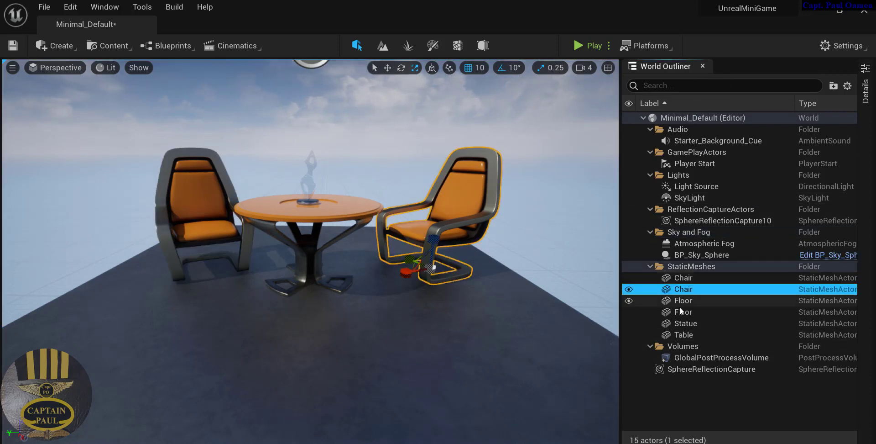
pyautogui.click(682, 302)
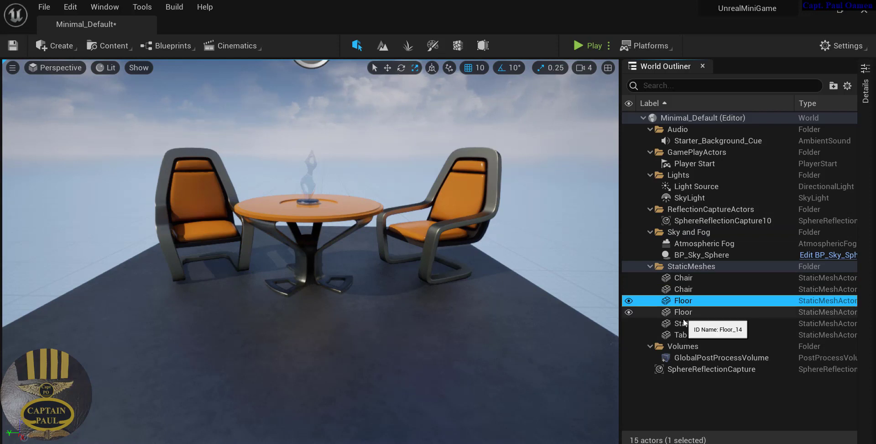
pyautogui.click(684, 323)
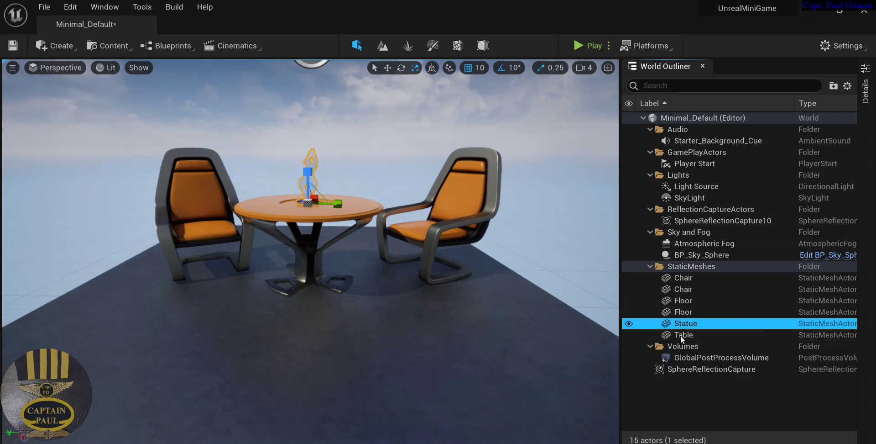
pyautogui.click(682, 333)
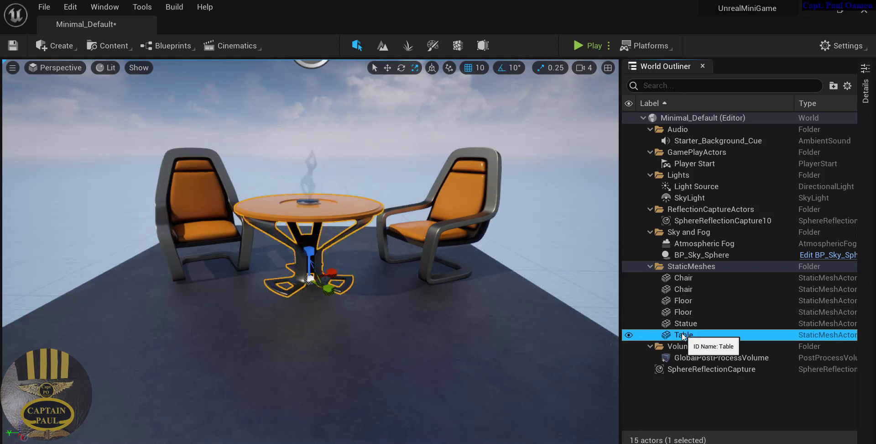
pyautogui.click(648, 266)
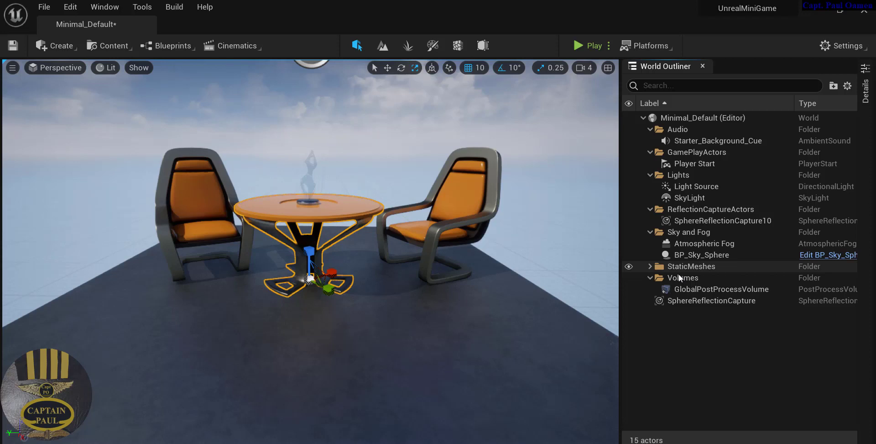
# Select Light Source and SkyLight in turn, and collapse the Volumes, Lights, ReflectionCaptureActors, Sky and Fog, and Audio folders in the World Outliner.
pyautogui.click(650, 277)
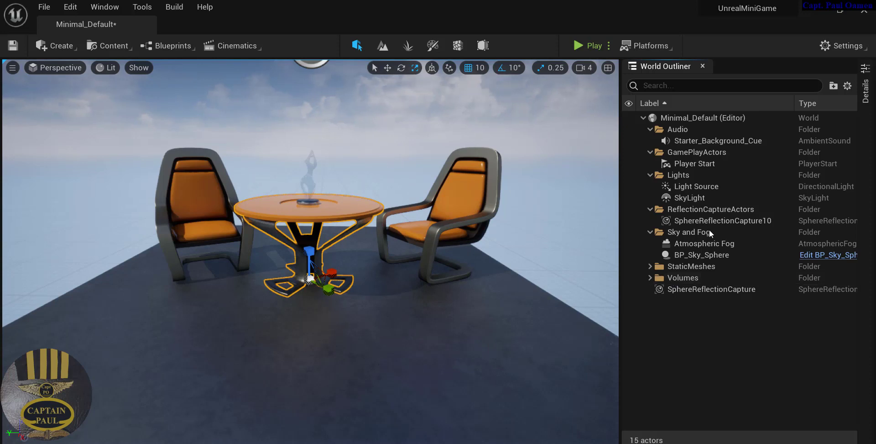
pyautogui.click(701, 188)
pyautogui.click(693, 199)
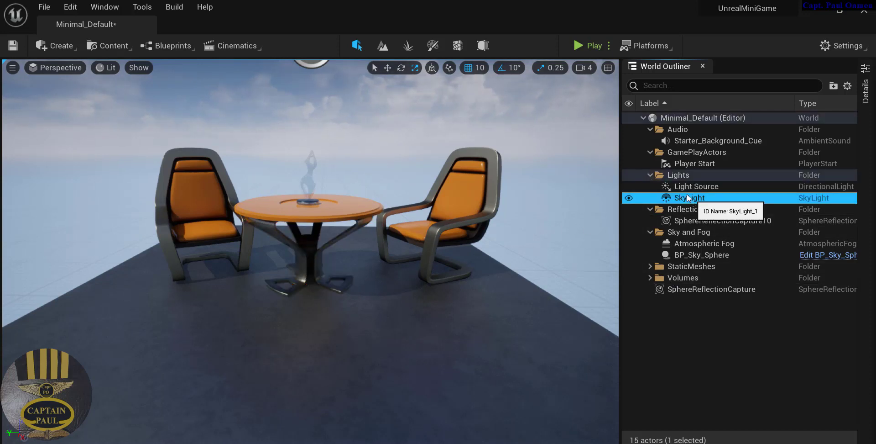
pyautogui.click(649, 175)
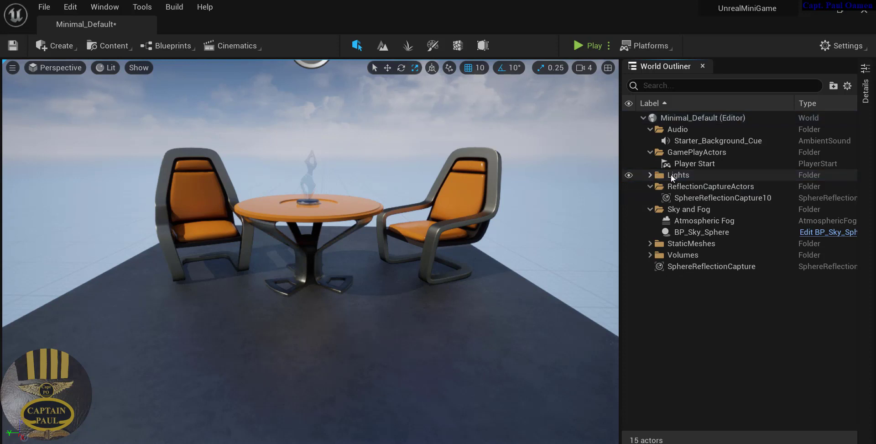
pyautogui.click(650, 186)
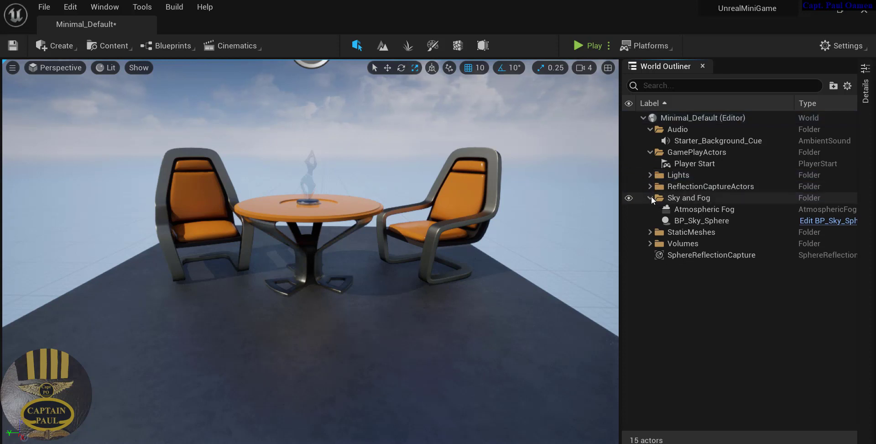
pyautogui.click(651, 198)
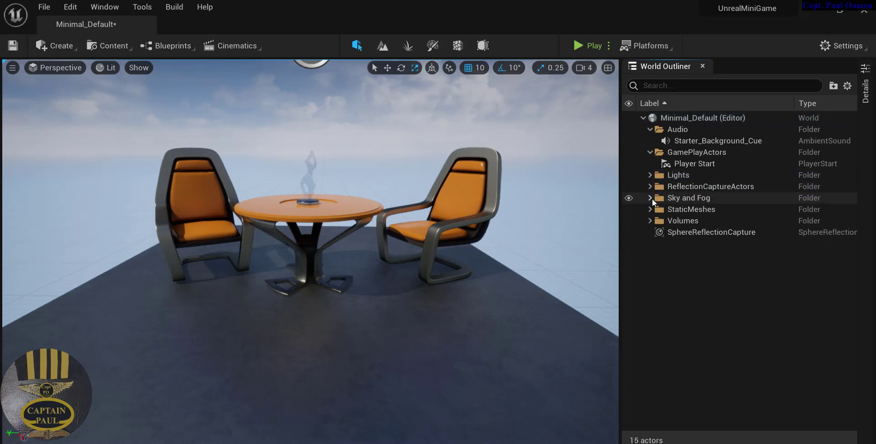
pyautogui.click(650, 129)
# Try to create a new folder in the World Outliner.
pyautogui.rightClick(676, 278)
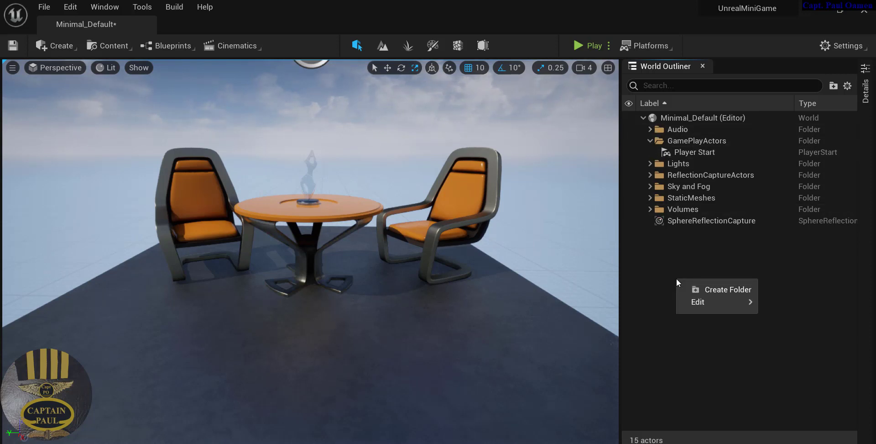
pyautogui.moveTo(696, 300)
pyautogui.rightClick(705, 280)
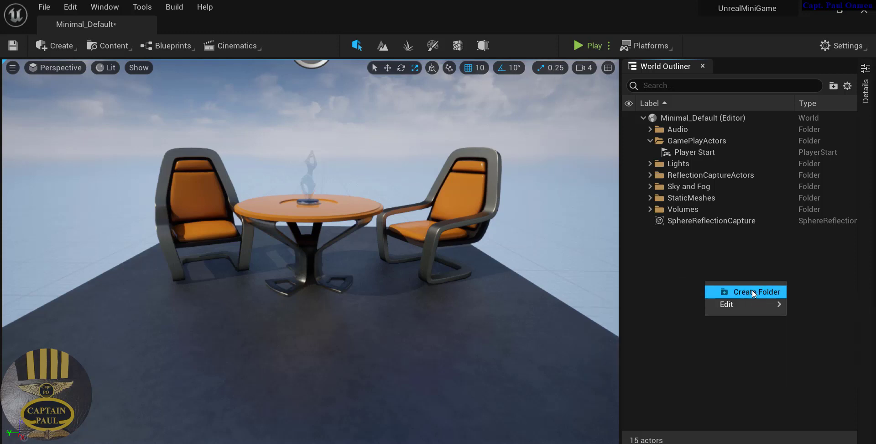
pyautogui.click(752, 291)
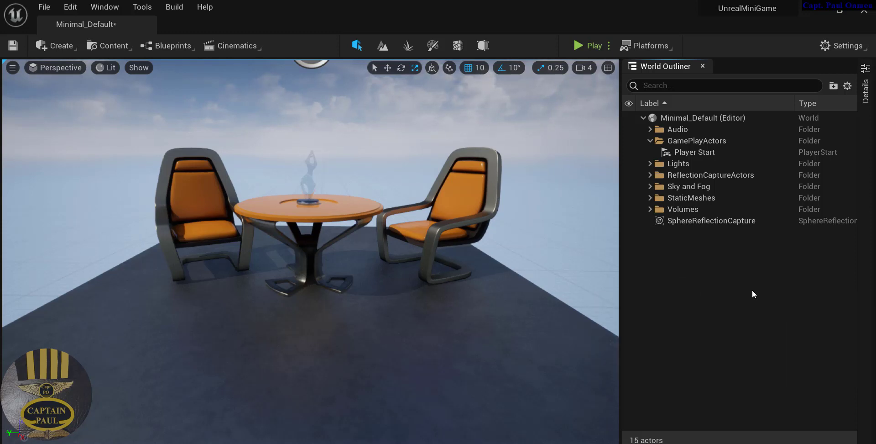
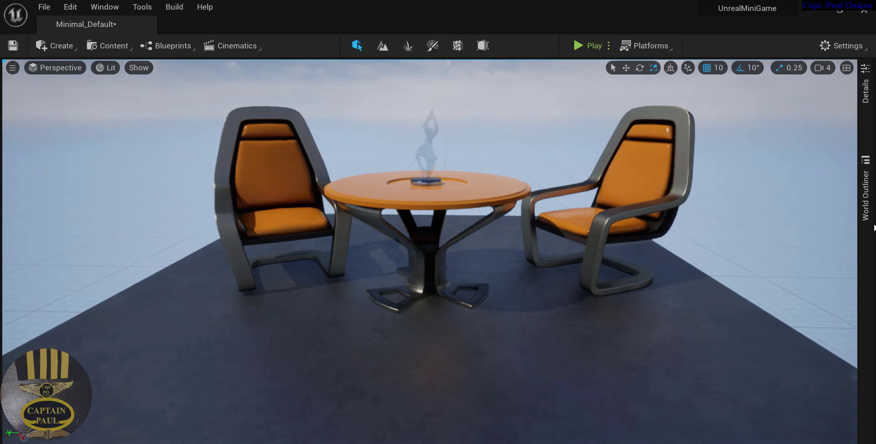
# Restore the World Outliner and Details panels from the sidebar.
pyautogui.rightClick(868, 189)
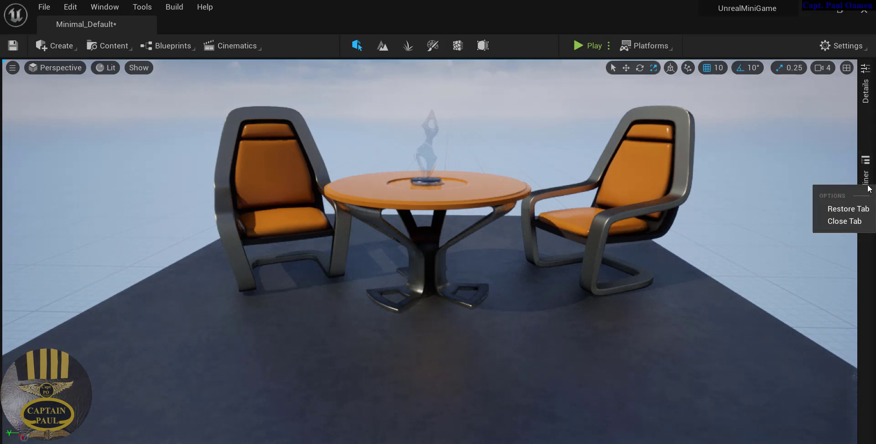
pyautogui.click(847, 209)
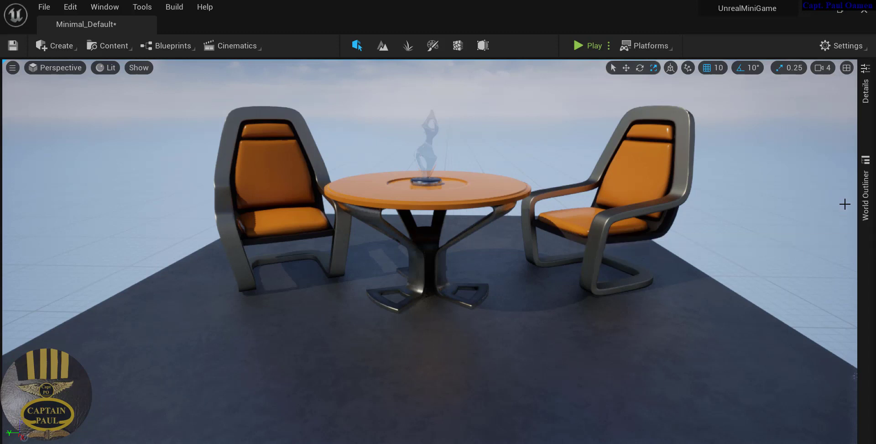
pyautogui.rightClick(869, 104)
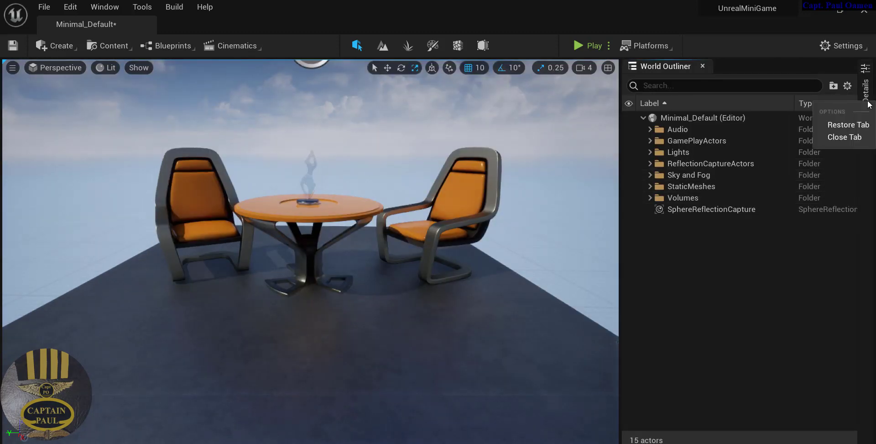
pyautogui.click(859, 124)
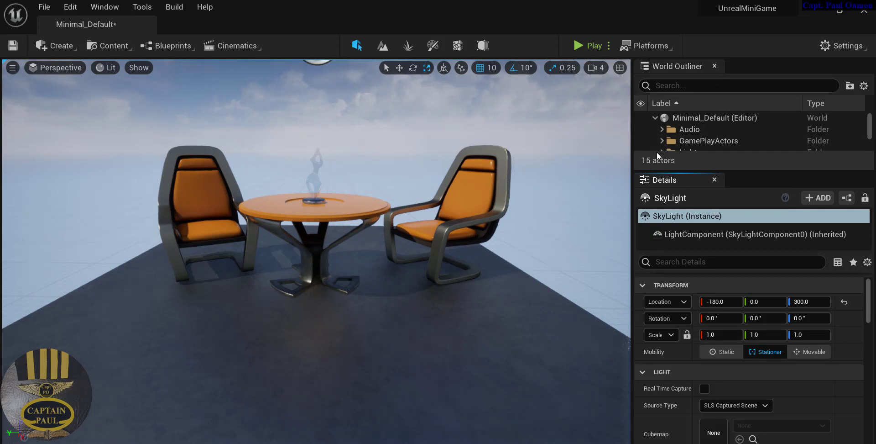
# Close the Details and World Outliner panels, load the Default Editor Layout and dismiss the new plugins notification.
pyautogui.click(715, 180)
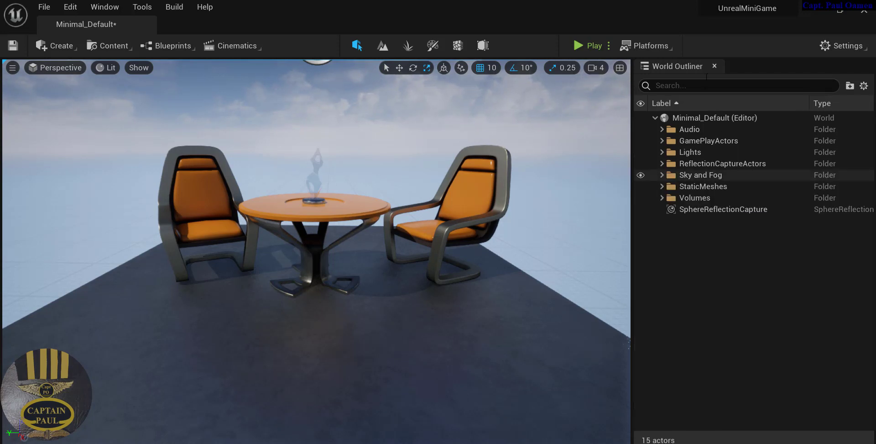
pyautogui.click(715, 66)
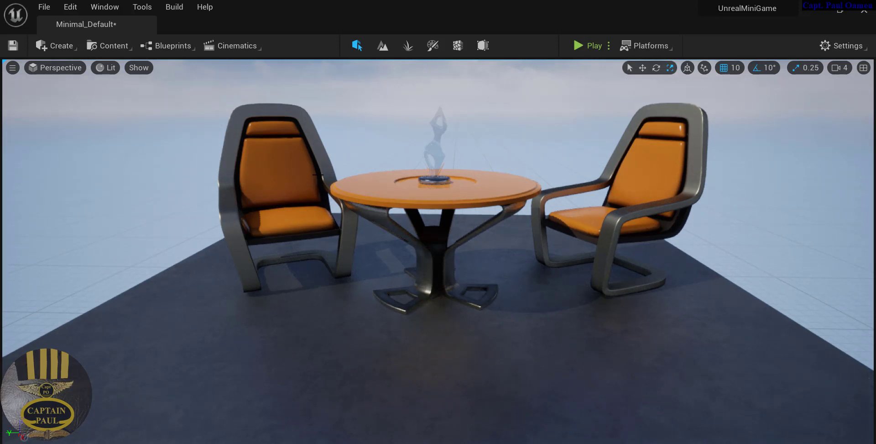
pyautogui.click(106, 9)
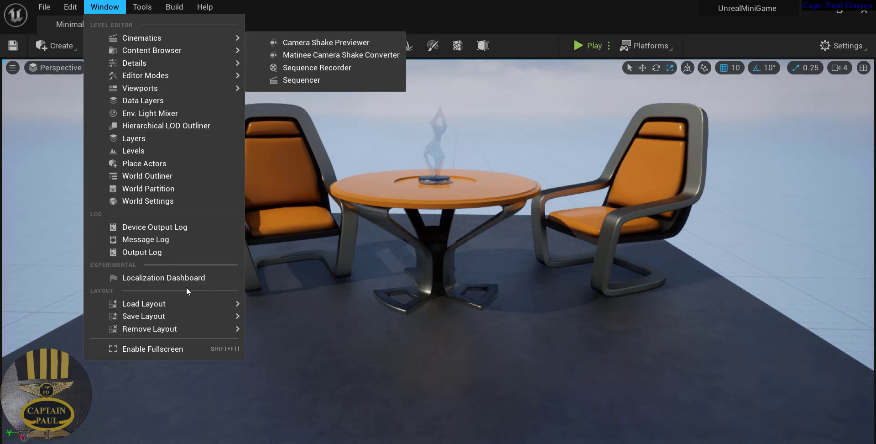
pyautogui.moveTo(163, 304)
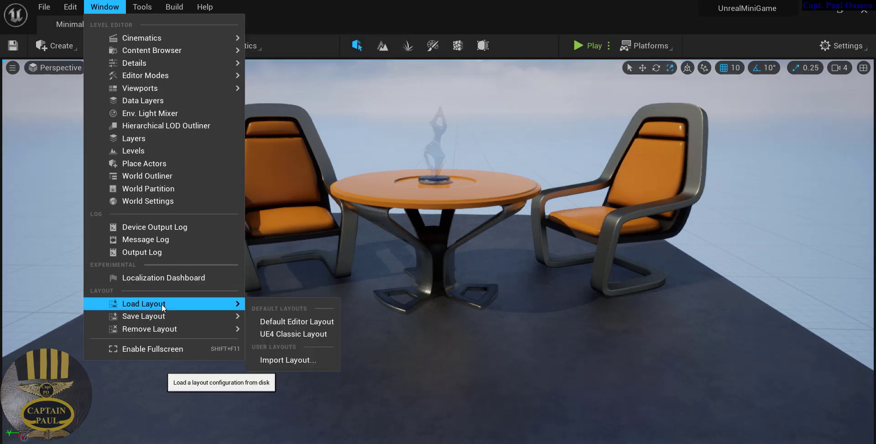
pyautogui.click(263, 321)
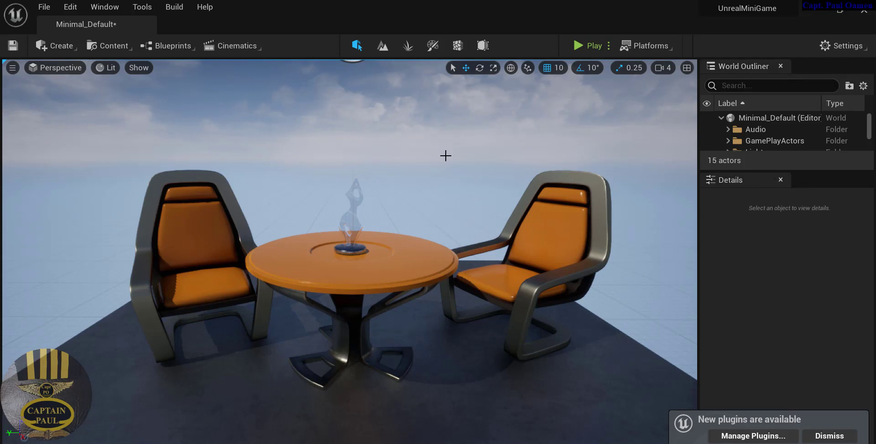
pyautogui.click(829, 435)
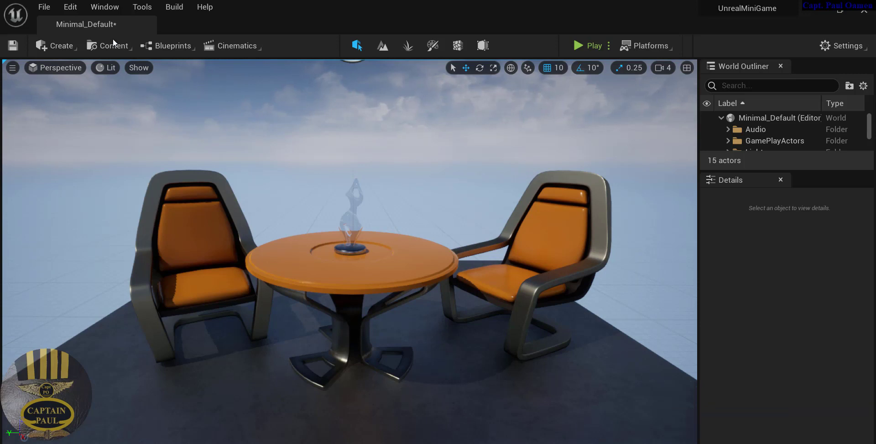
# Display and scroll through the World Settings, and make the World Outliner above it taller.
pyautogui.click(106, 9)
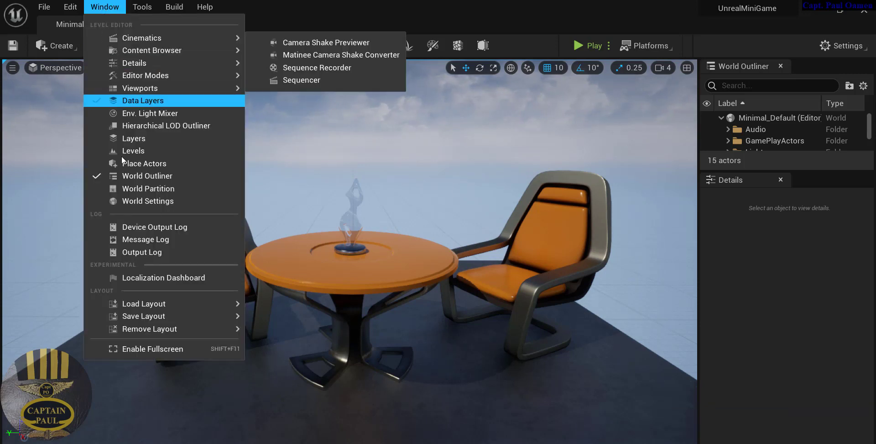
pyautogui.click(131, 202)
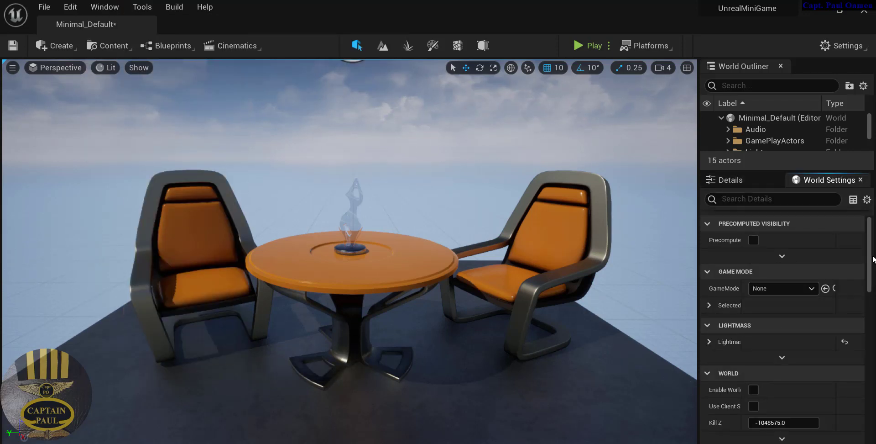
pyautogui.moveTo(871, 275); pyautogui.dragTo(869, 246)
pyautogui.moveTo(792, 172); pyautogui.dragTo(802, 199)
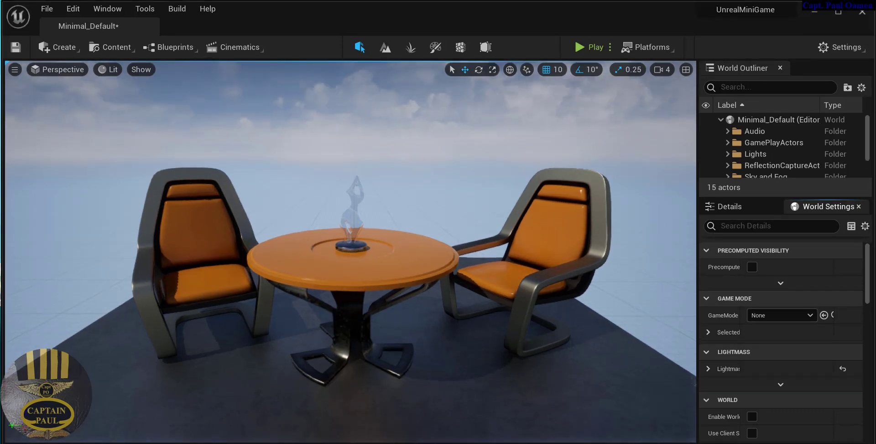
# Resize the editor window to expose its status bar, select the table and show the Content Drawer.
pyautogui.moveTo(298, 443); pyautogui.dragTo(298, 435)
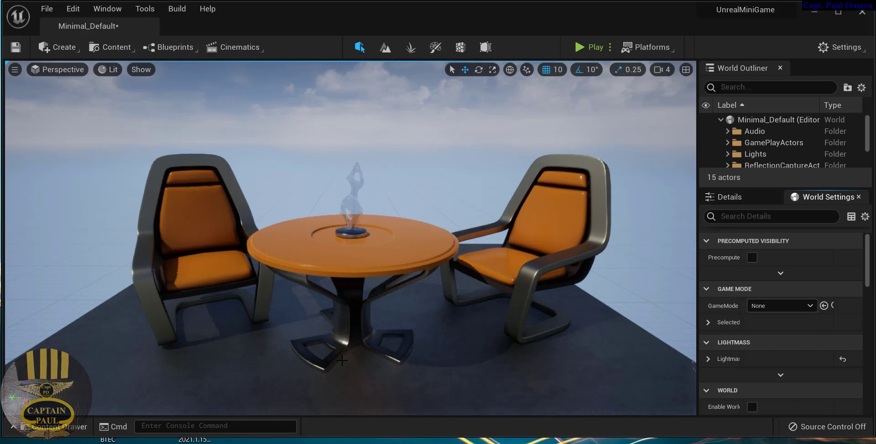
pyautogui.hotkey('ctrl', 'space')
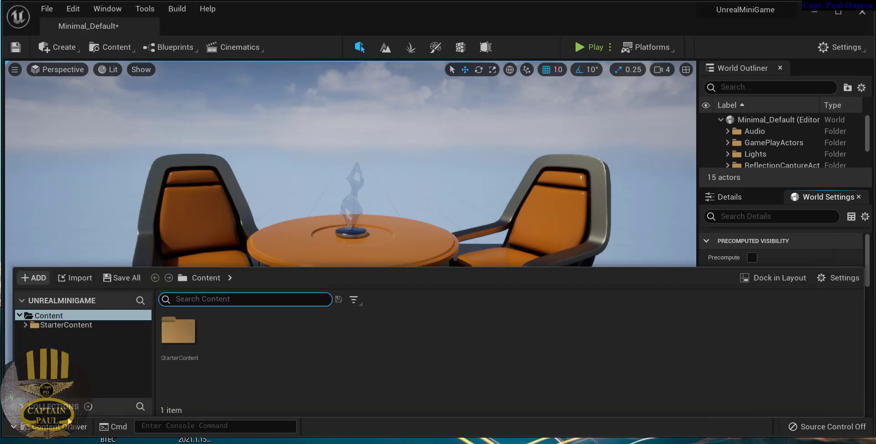
pyautogui.click(274, 239)
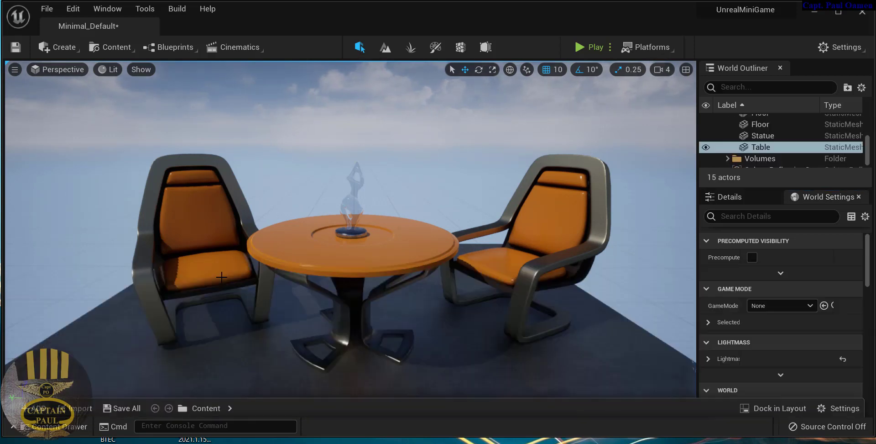
pyautogui.click(73, 430)
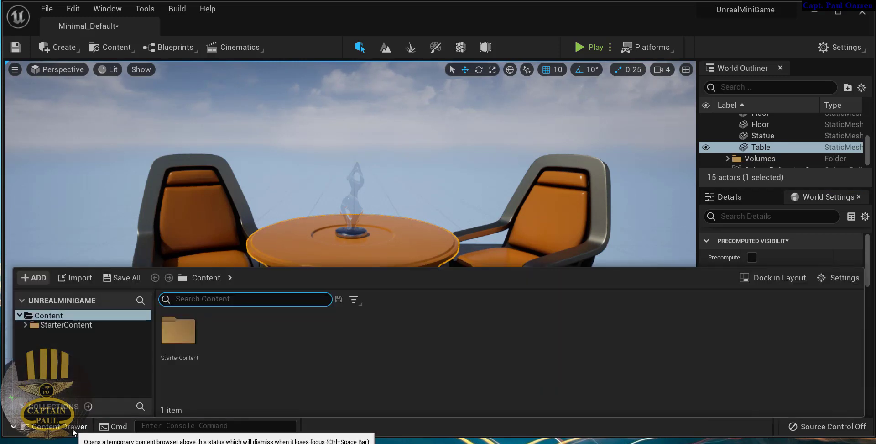
# Browse the StarterContent Materials folder and apply the M_Brick_Clay_Old material to the table.
pyautogui.click(25, 324)
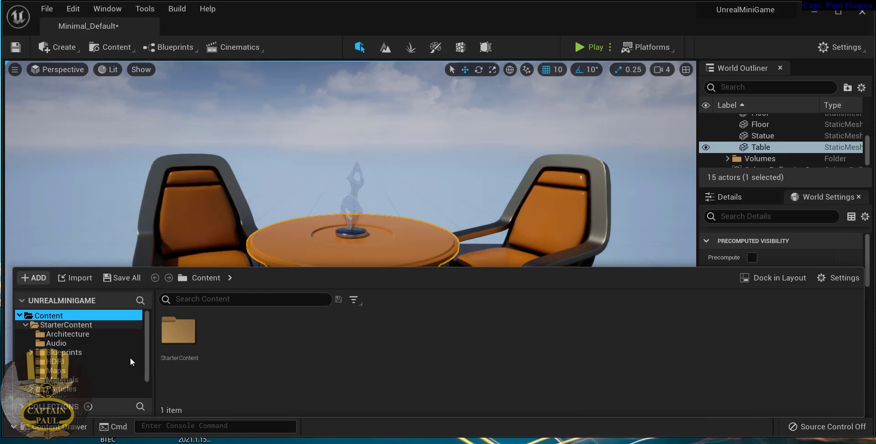
pyautogui.moveTo(146, 338); pyautogui.dragTo(139, 350)
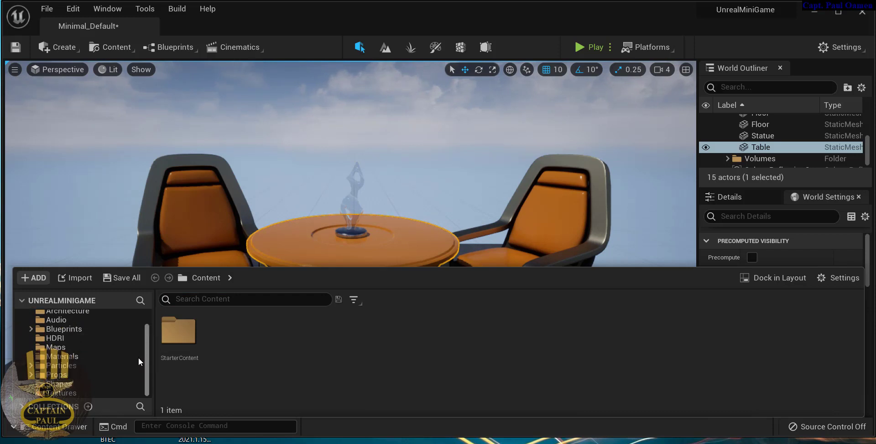
pyautogui.click(60, 357)
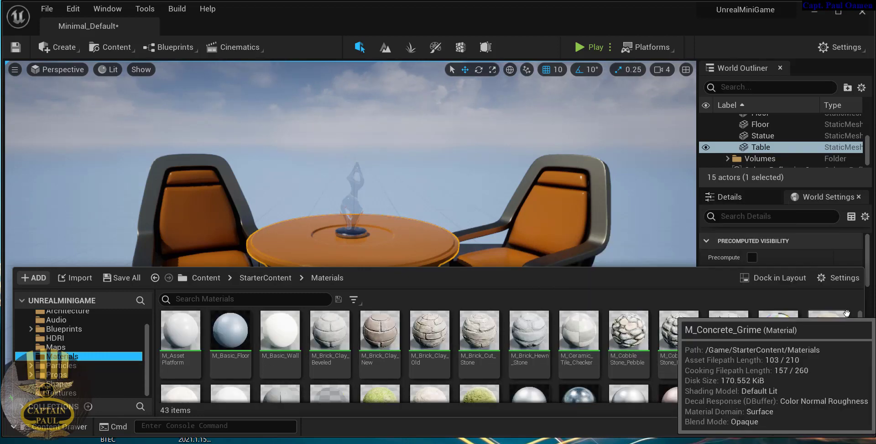
pyautogui.scroll(-2, 861, 336)
pyautogui.moveTo(861, 335); pyautogui.dragTo(866, 308)
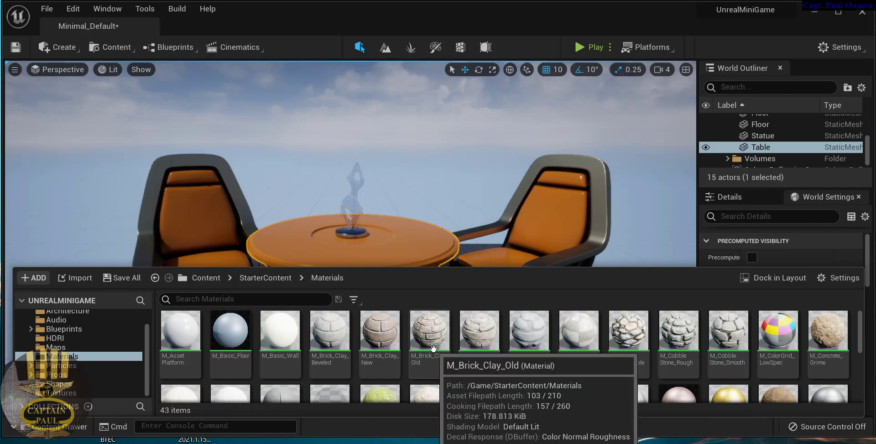
pyautogui.moveTo(429, 338); pyautogui.dragTo(336, 218)
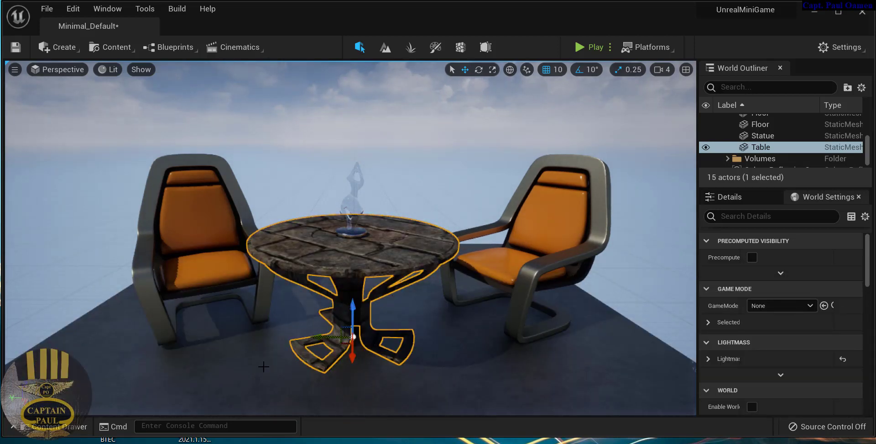
# Reopen the Content Drawer and set its view type to List.
pyautogui.click(65, 428)
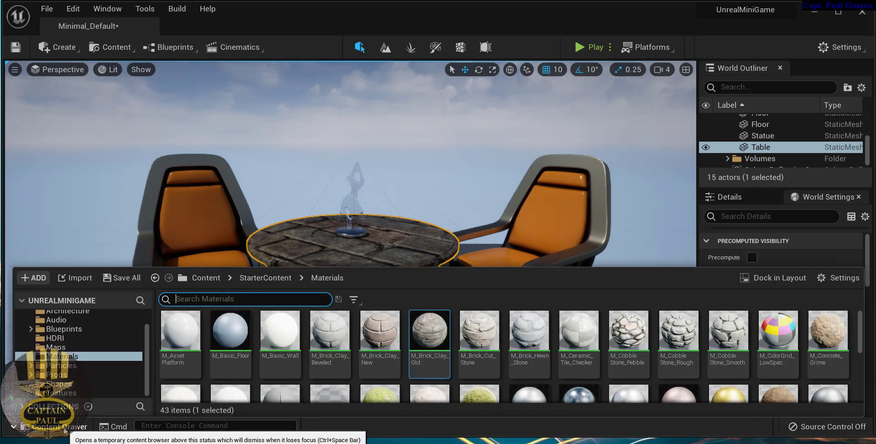
pyautogui.click(822, 280)
pyautogui.click(822, 279)
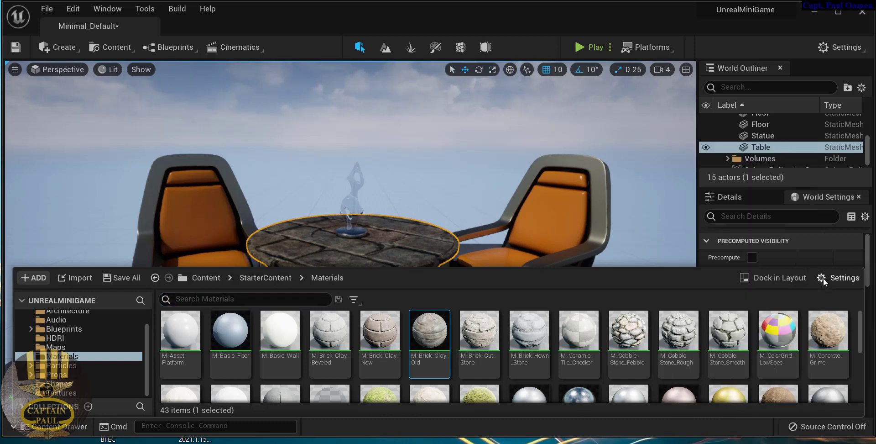
pyautogui.click(822, 279)
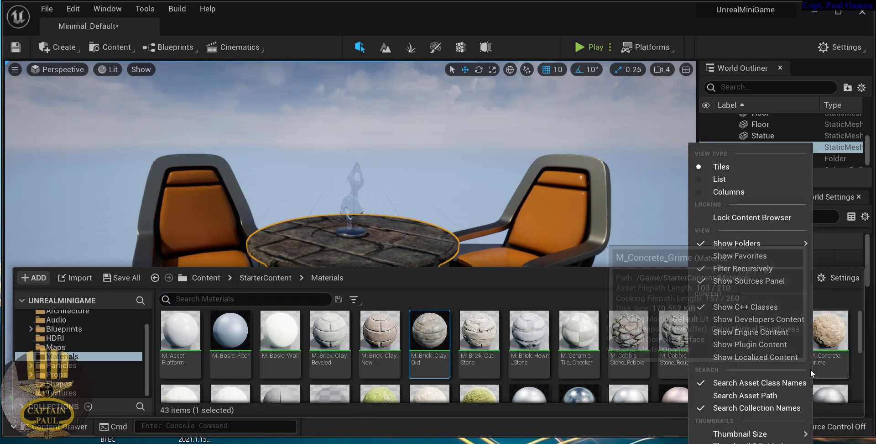
pyautogui.click(727, 182)
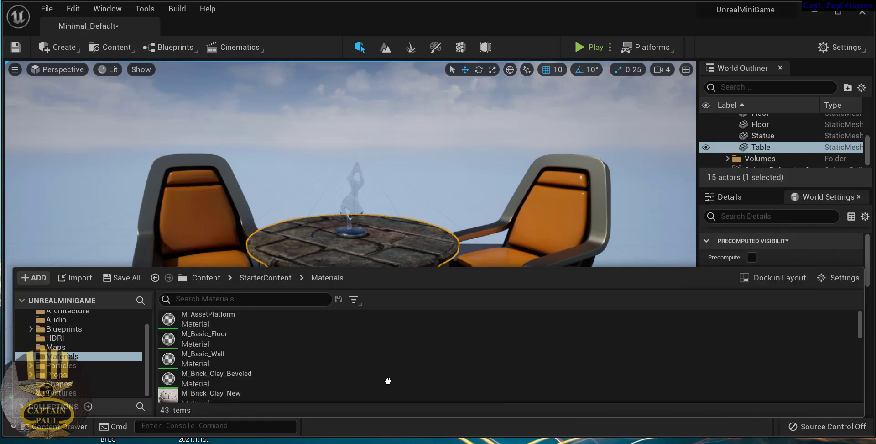
# Switch the Content Drawer's view type to Columns, and then return it to Tiles.
pyautogui.click(821, 279)
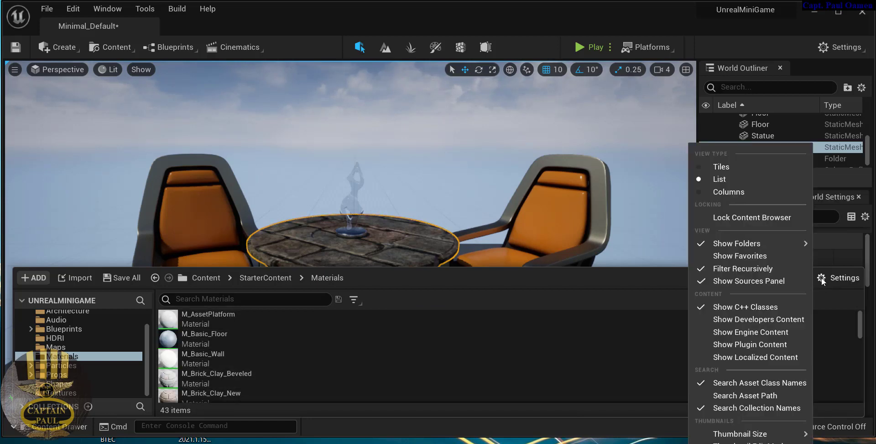
pyautogui.click(735, 192)
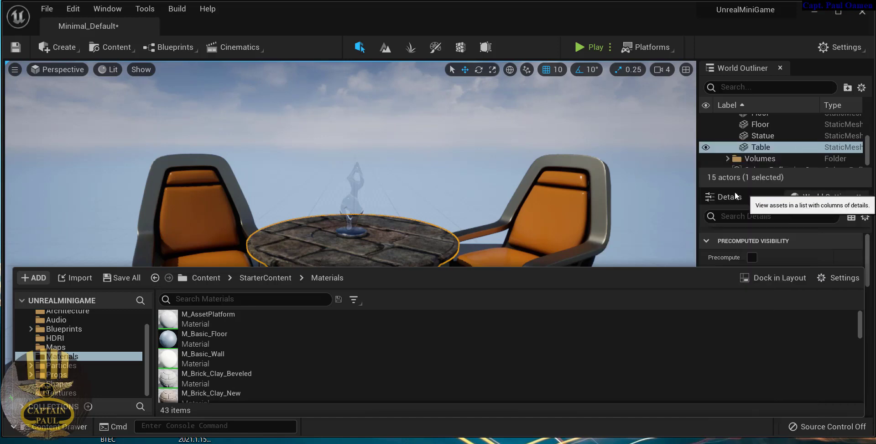
pyautogui.click(825, 278)
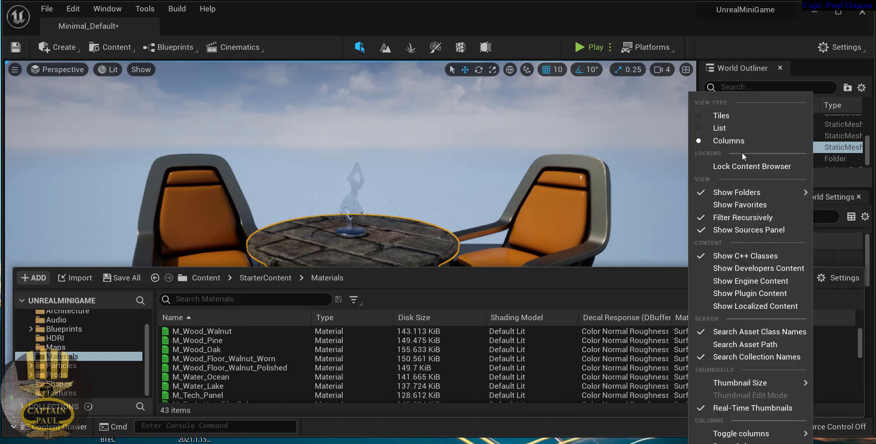
pyautogui.click(731, 116)
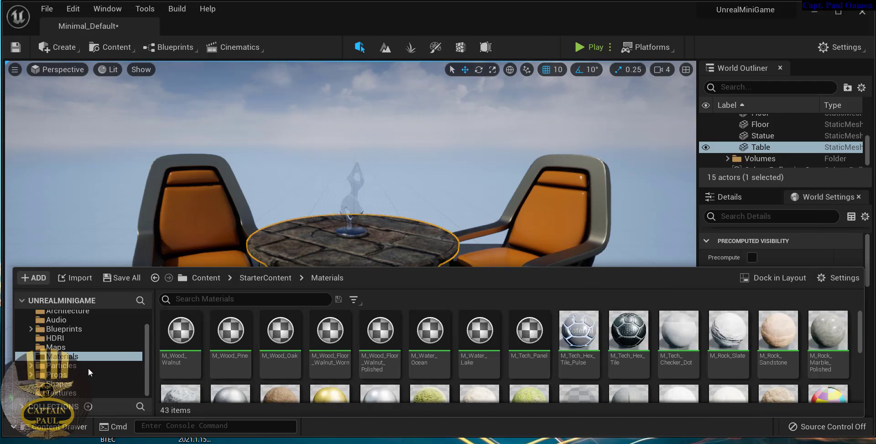
# Open the StarterContent Props folder and place an SM_Chair at the table between the two existing chairs.
pyautogui.click(61, 377)
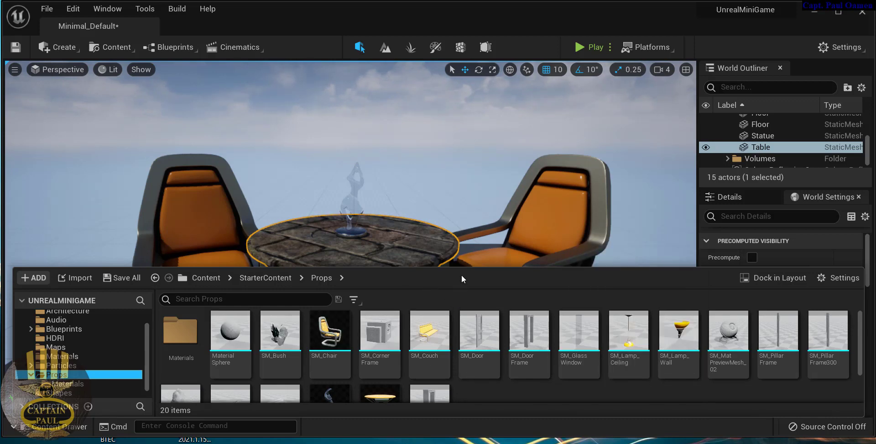
pyautogui.click(508, 216)
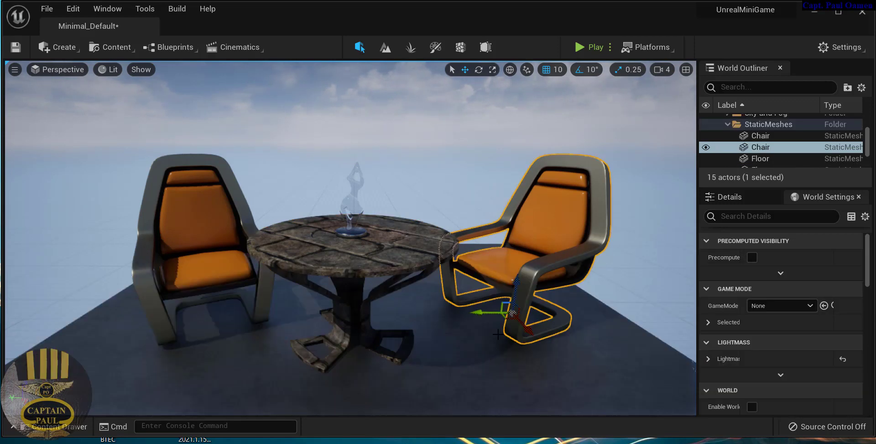
pyautogui.click(61, 433)
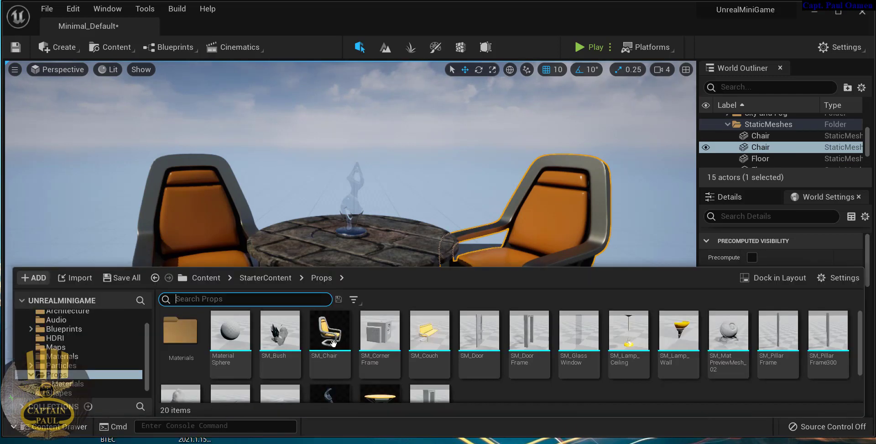
pyautogui.moveTo(329, 334)
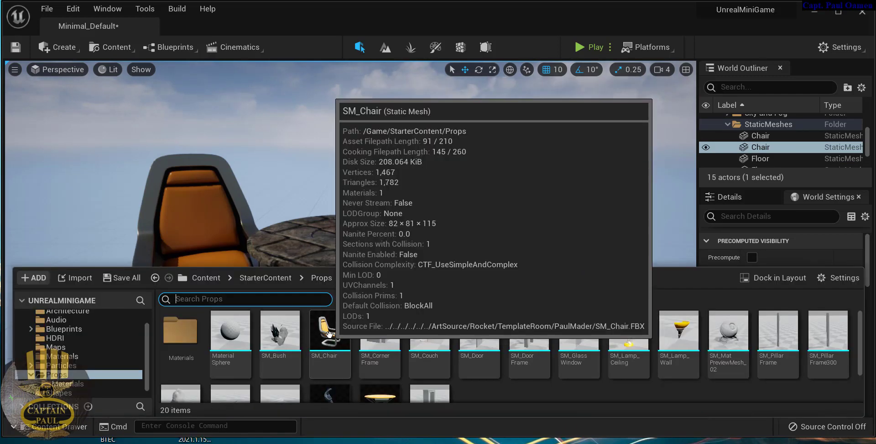
pyautogui.moveTo(329, 334); pyautogui.dragTo(359, 318)
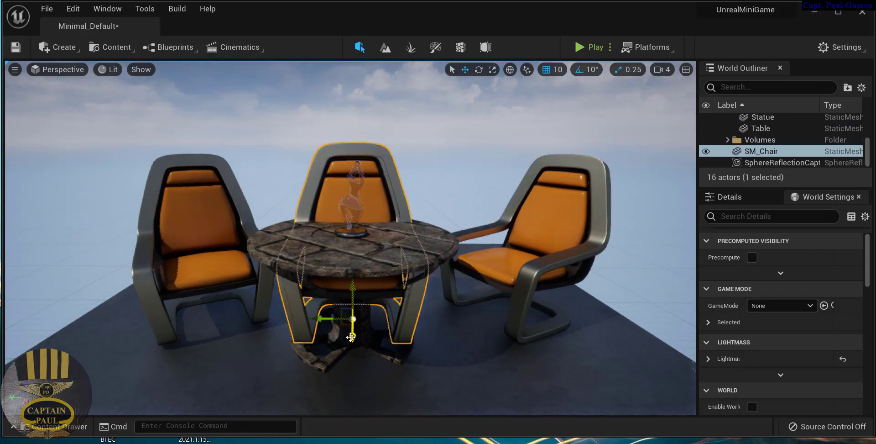
# Try moving the new chair behind the table, then bring it along the X axis to the near side, clear of the table.
pyautogui.moveTo(350, 332); pyautogui.dragTo(353, 226)
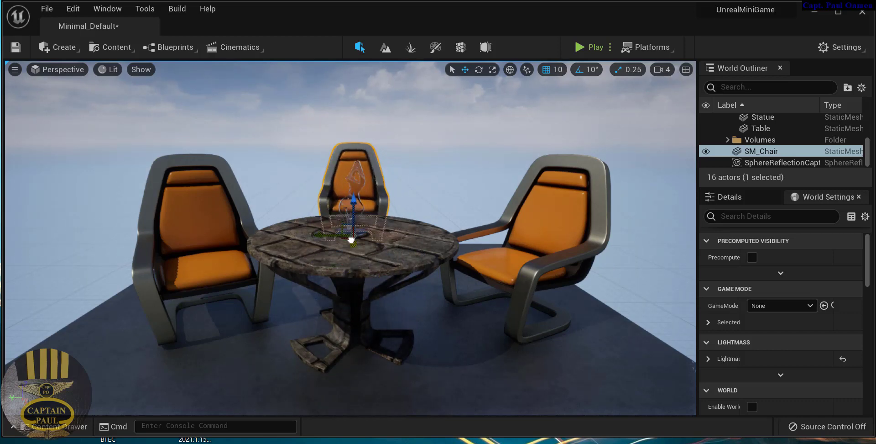
pyautogui.moveTo(352, 236); pyautogui.dragTo(324, 406)
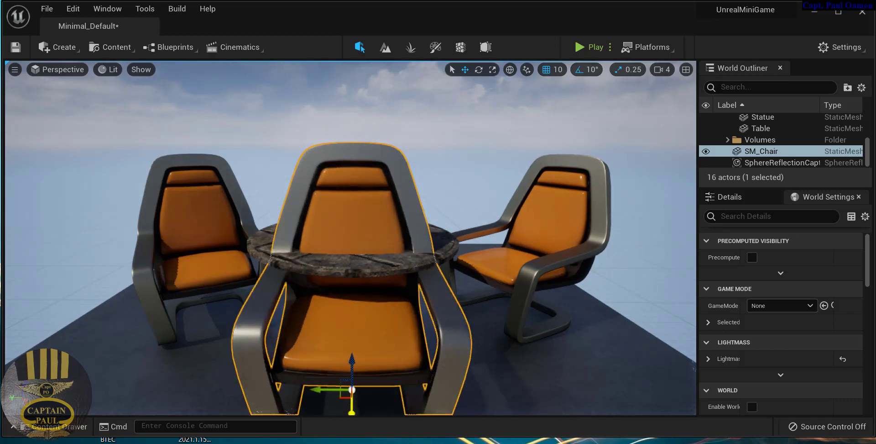
pyautogui.scroll(-5, 355, 319)
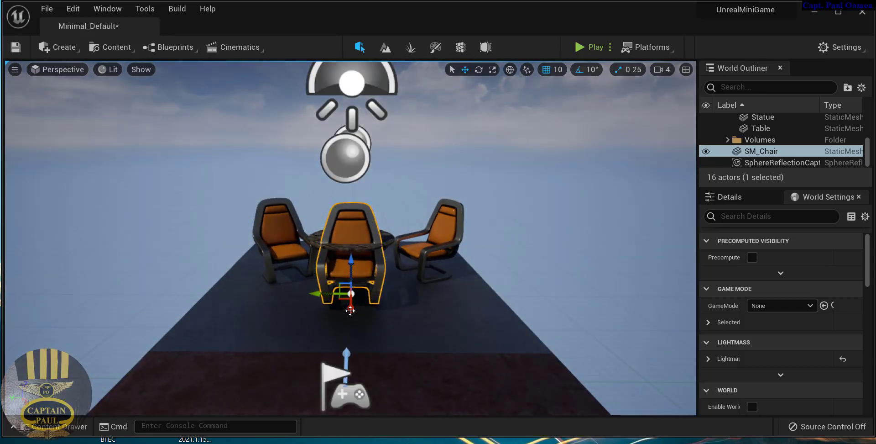
pyautogui.moveTo(351, 310); pyautogui.dragTo(343, 364)
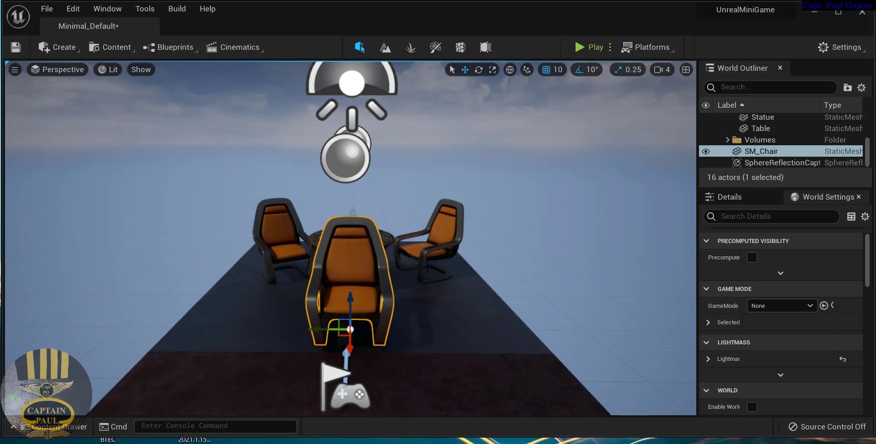
# Rotate the new chair about its vertical axis so that it faces the table.
pyautogui.click(478, 69)
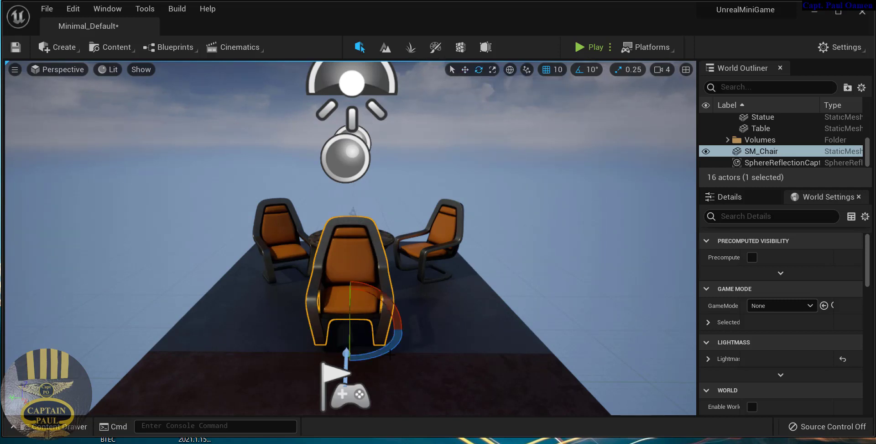
pyautogui.moveTo(396, 339); pyautogui.dragTo(301, 336)
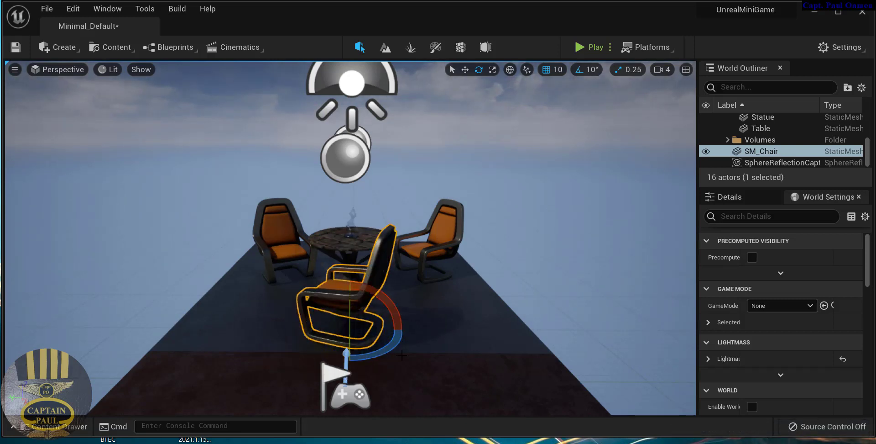
pyautogui.moveTo(388, 344); pyautogui.dragTo(294, 356)
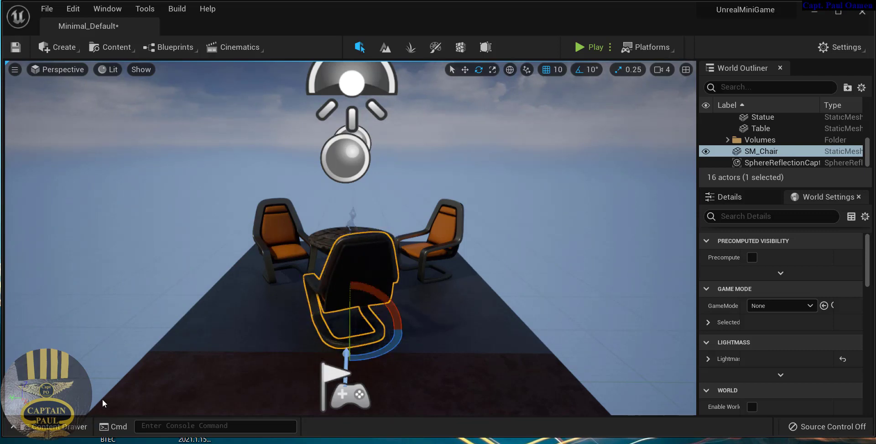
# Place the SM_Lamp_Ceiling prop from the Props folder in the level, just beyond the right-hand chair.
pyautogui.click(76, 426)
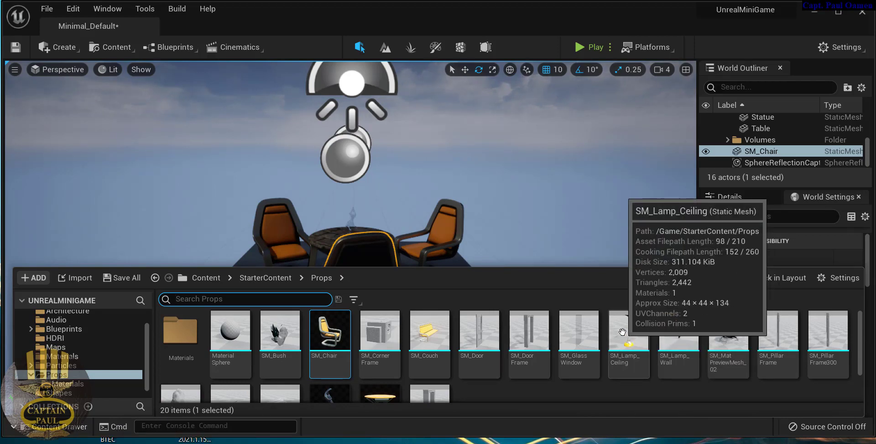
pyautogui.moveTo(622, 332); pyautogui.dragTo(506, 242)
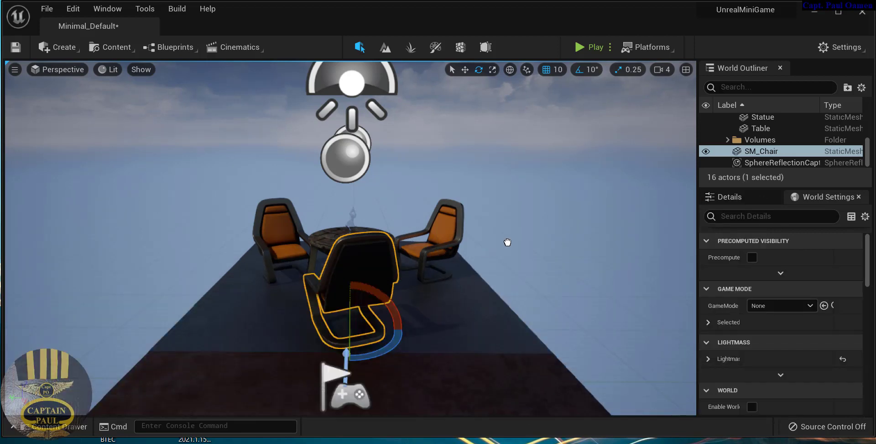
pyautogui.moveTo(566, 230); pyautogui.dragTo(532, 223)
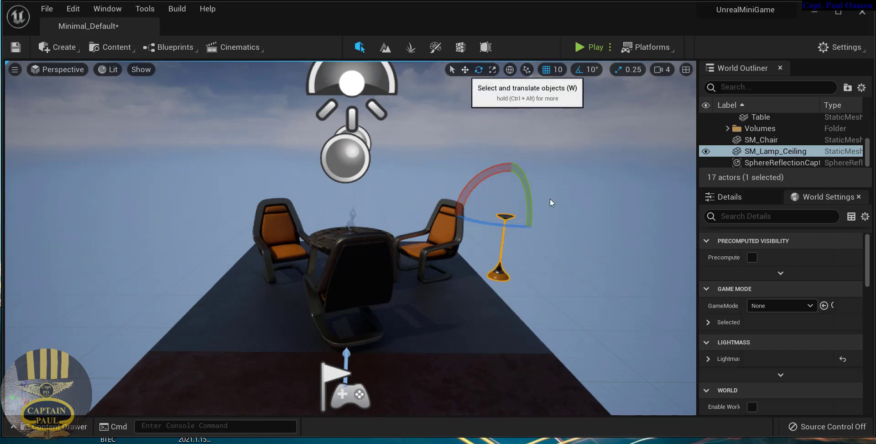
# Move the lamp sideways between the table and the right-hand chair to Y -120, and raise it to Z 190.
pyautogui.press('w')
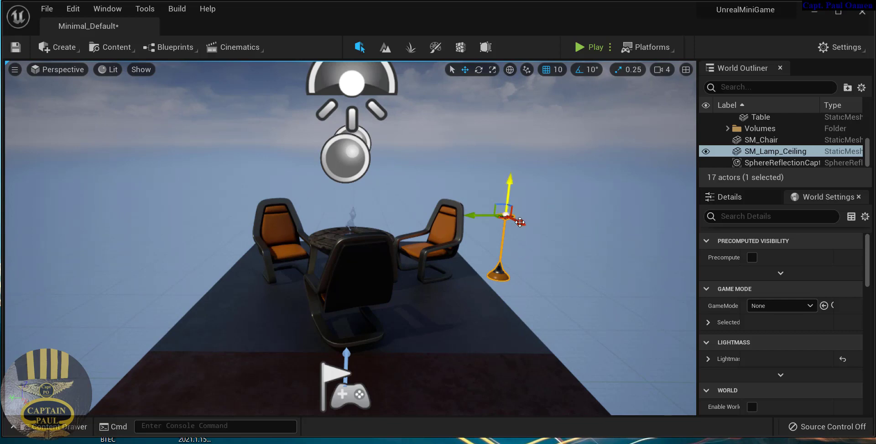
pyautogui.moveTo(493, 213); pyautogui.dragTo(398, 211)
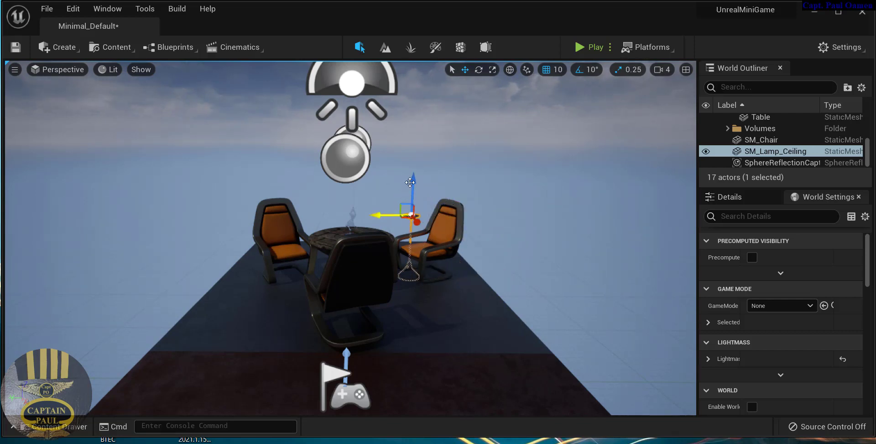
pyautogui.moveTo(413, 178); pyautogui.dragTo(416, 125)
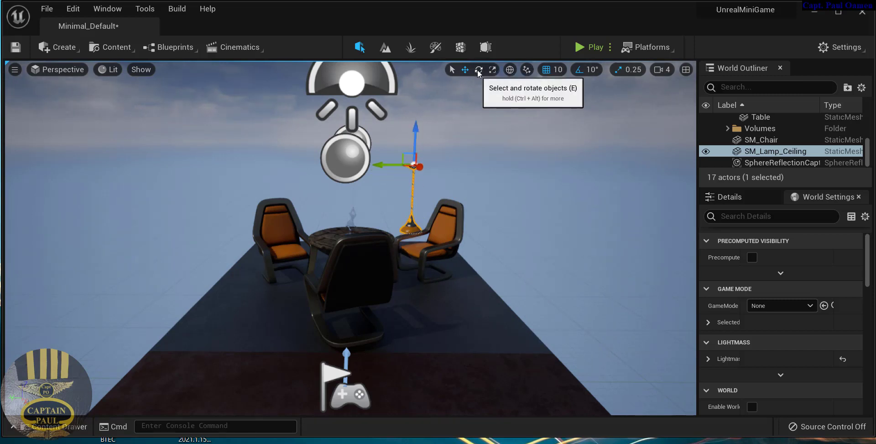
# Show the lamp's Details and rotate it upside down to 190° about the X axis.
pyautogui.click(738, 198)
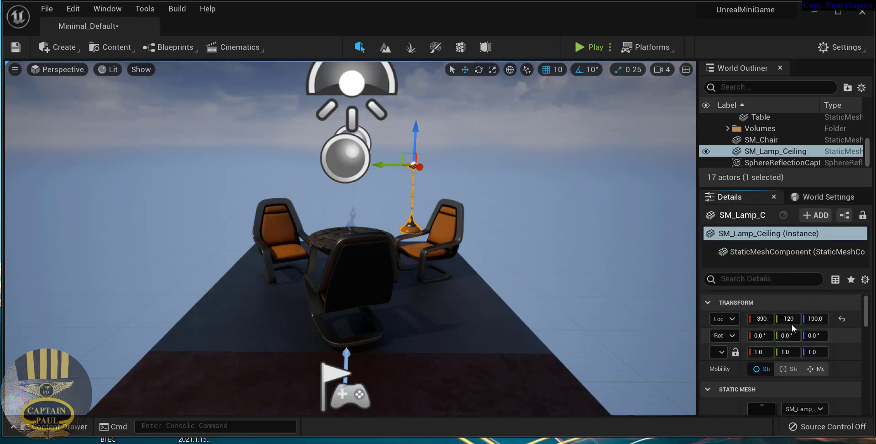
pyautogui.click(480, 72)
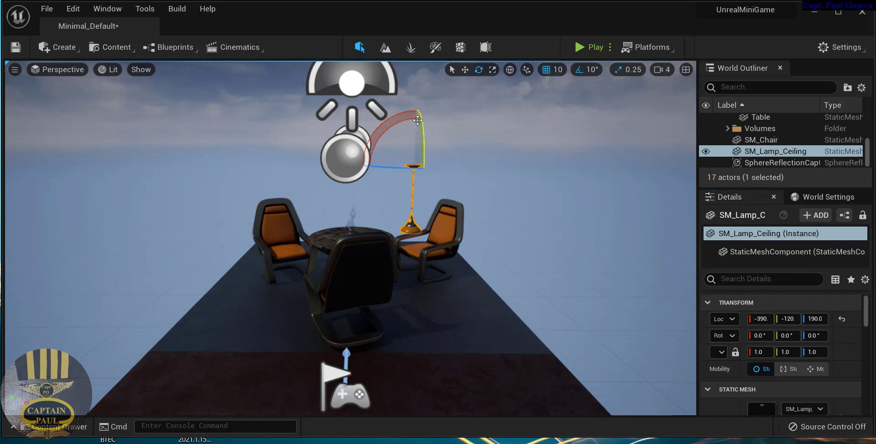
pyautogui.moveTo(438, 136); pyautogui.dragTo(430, 201)
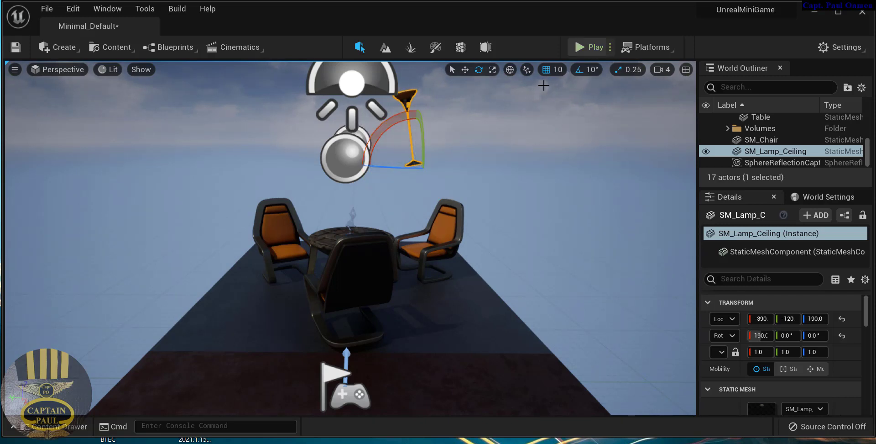
# Lower the lamp to Z 140 and snap it down onto the surface beneath it.
pyautogui.click(465, 69)
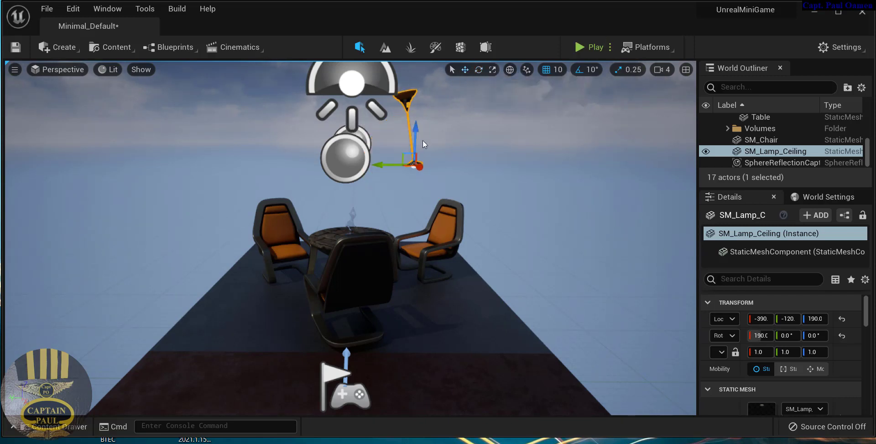
pyautogui.moveTo(415, 132); pyautogui.dragTo(414, 159)
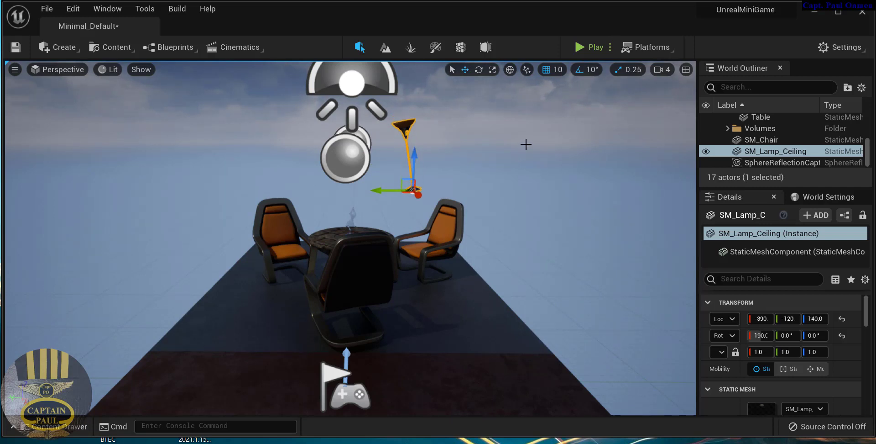
pyautogui.press('End')
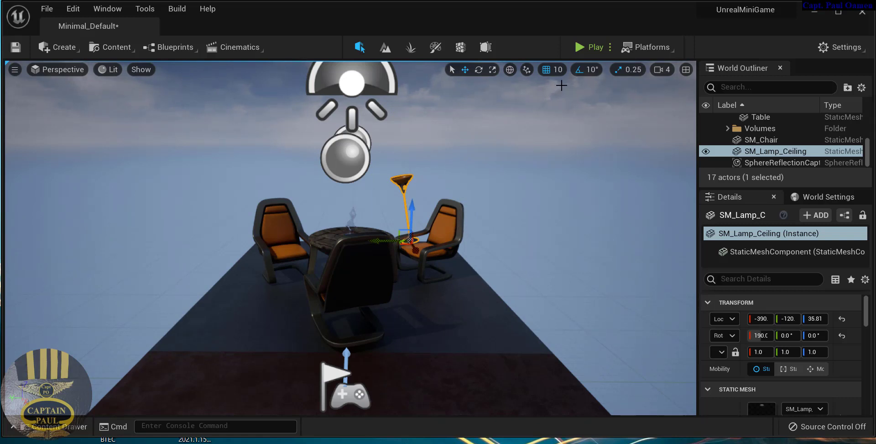
# Straighten the lamp by rotating it to 180° about the X axis, and reselect it with the selection tool.
pyautogui.click(480, 69)
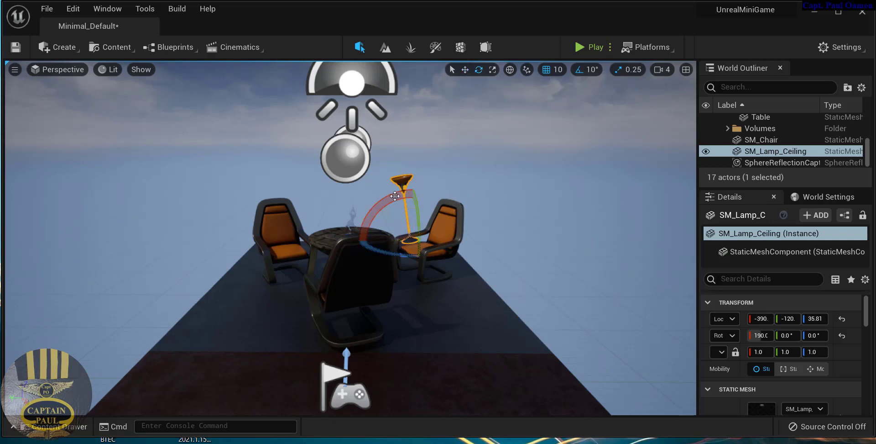
pyautogui.moveTo(396, 198)
pyautogui.mouseDown()
pyautogui.moveTo(411, 201)
pyautogui.moveTo(406, 195)
pyautogui.mouseUp()
pyautogui.click(437, 167)
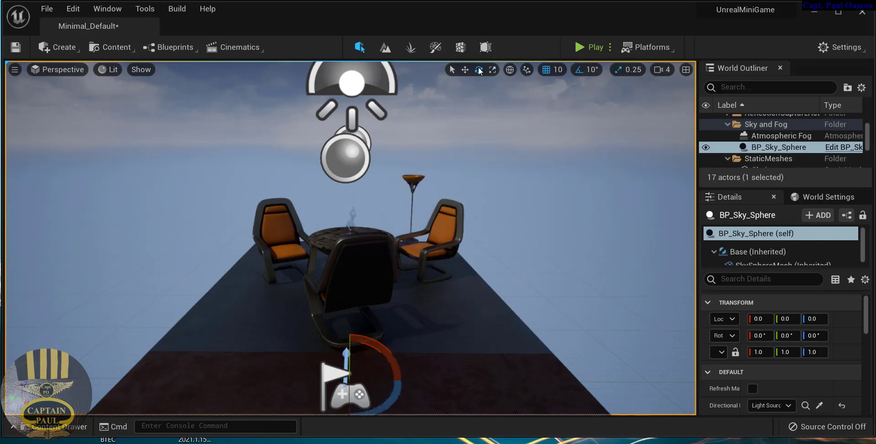
pyautogui.click(452, 69)
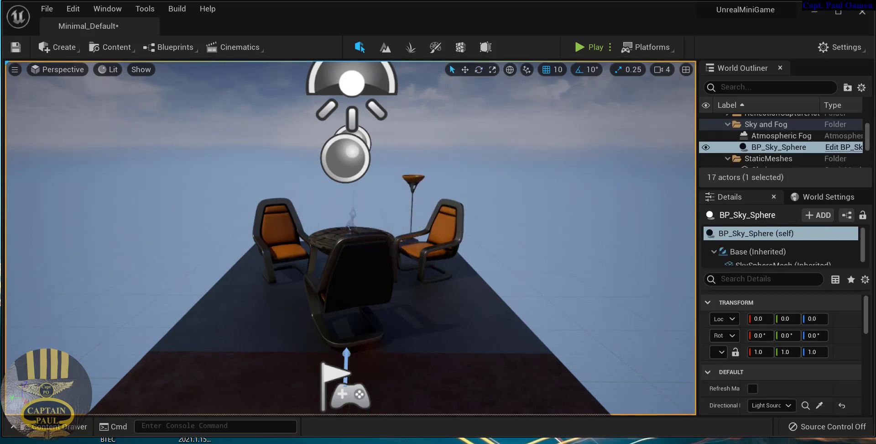
pyautogui.click(412, 183)
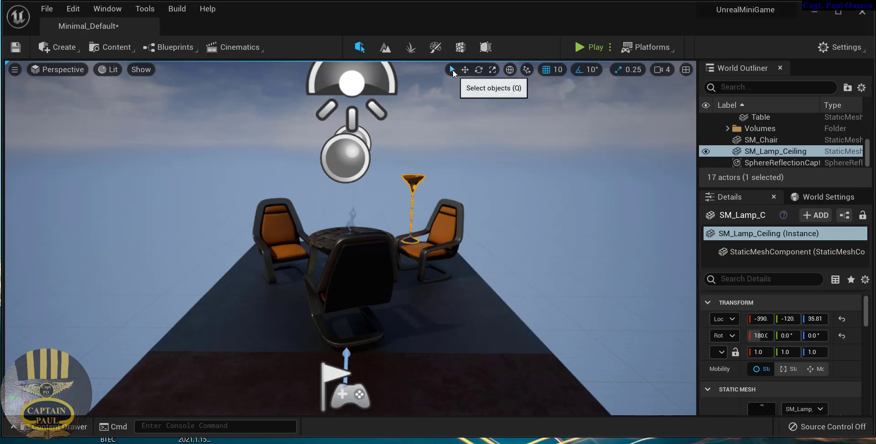
# Duplicate the lamp along the Y axis to Y 120 behind the left-hand chair, and select the original lamp again.
pyautogui.click(464, 70)
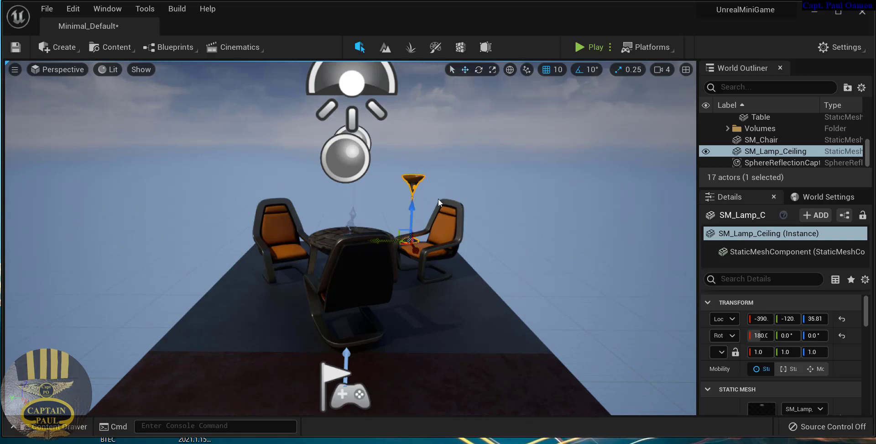
pyautogui.keyDown('alt'); pyautogui.moveTo(386, 240); pyautogui.dragTo(260, 250); pyautogui.keyUp('alt')
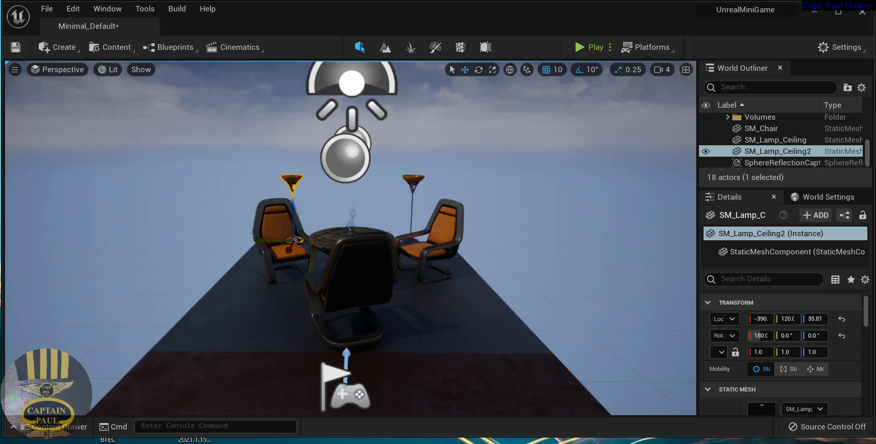
pyautogui.click(412, 182)
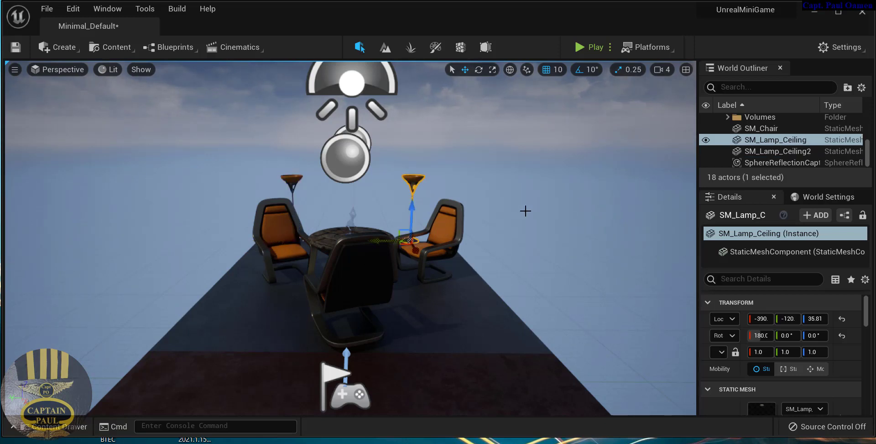
# Duplicate both lamps together and move the copies forward along the X axis to X -20, then clear the lamp selection.
pyautogui.keyDown('ctrl'); pyautogui.click(291, 177); pyautogui.keyUp('ctrl')
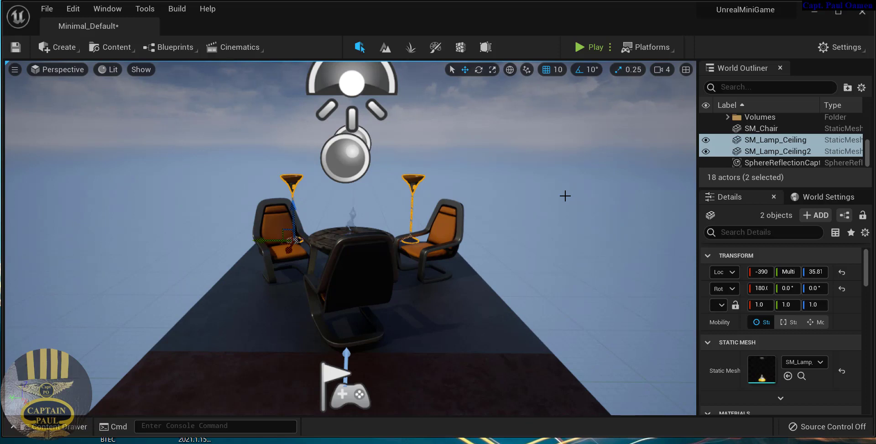
pyautogui.hotkey('ctrl', 'd')
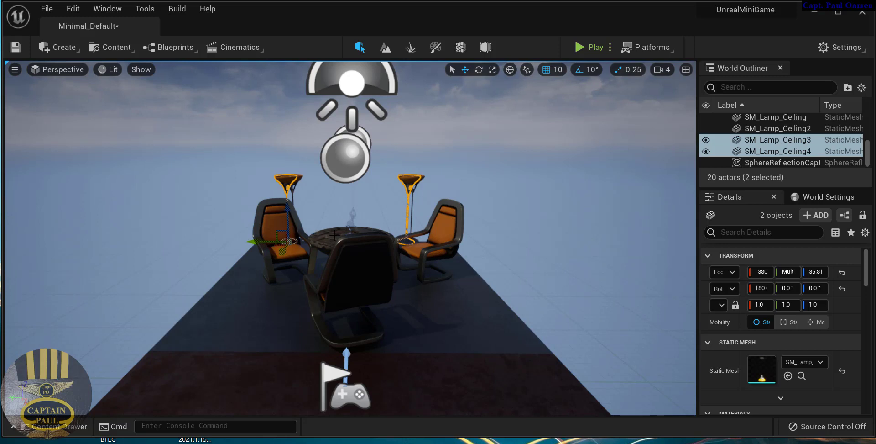
pyautogui.moveTo(281, 250); pyautogui.dragTo(213, 374)
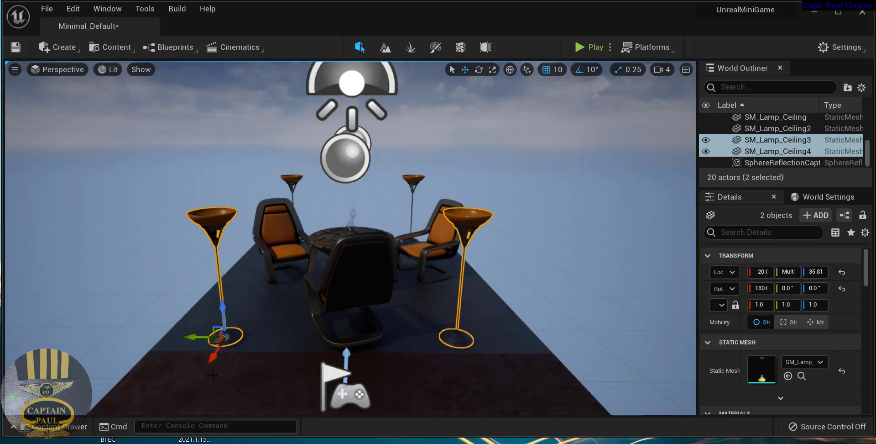
pyautogui.click(533, 239)
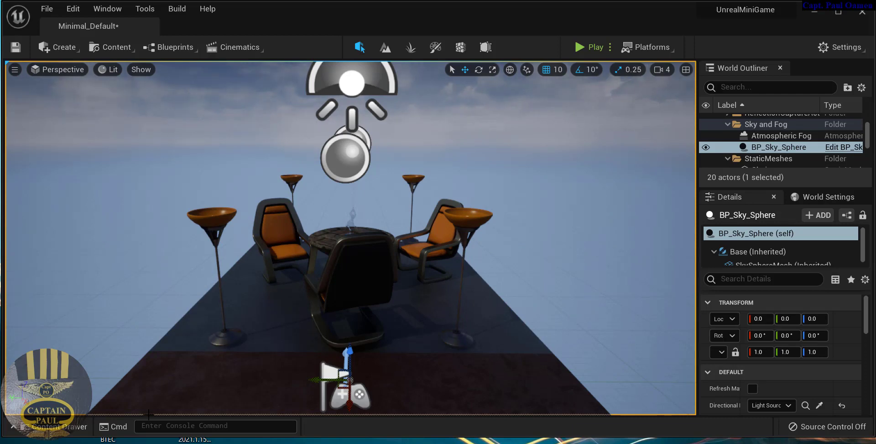
# Browse the StarterContent folder tree in the Content Drawer, collapse the Props folder, and close the drawer.
pyautogui.click(68, 428)
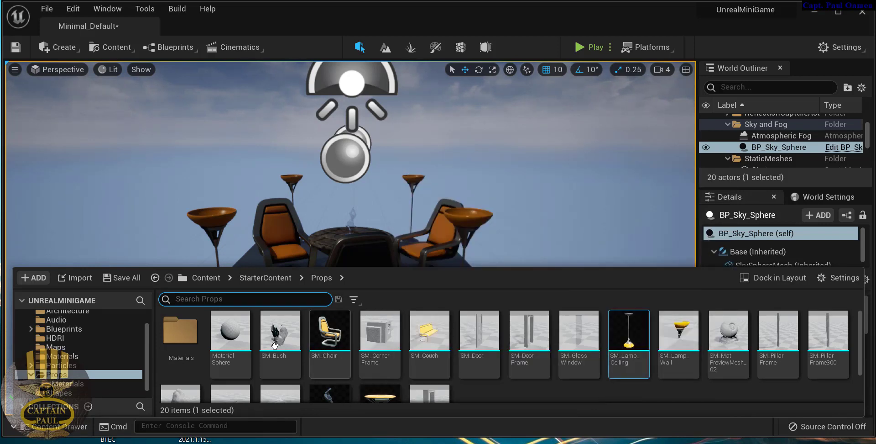
pyautogui.moveTo(433, 343)
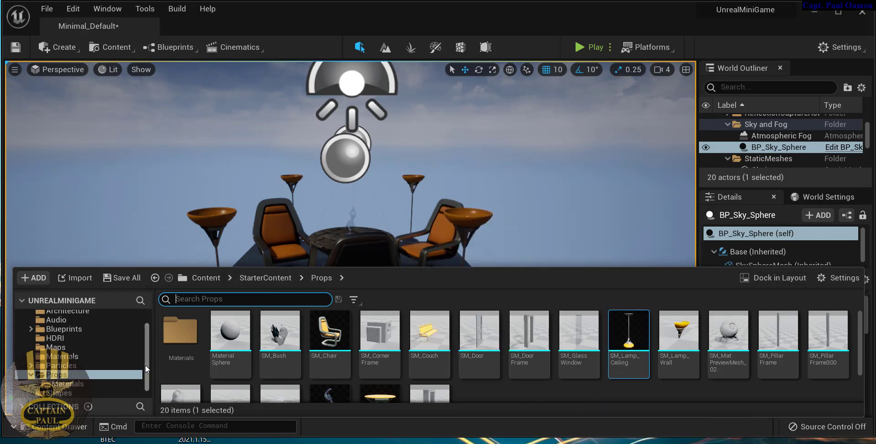
pyautogui.moveTo(147, 383); pyautogui.dragTo(148, 353)
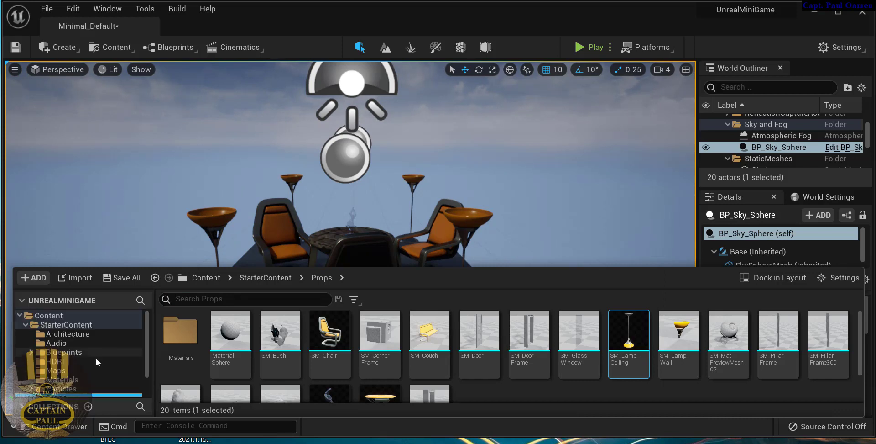
pyautogui.moveTo(147, 341); pyautogui.dragTo(149, 365)
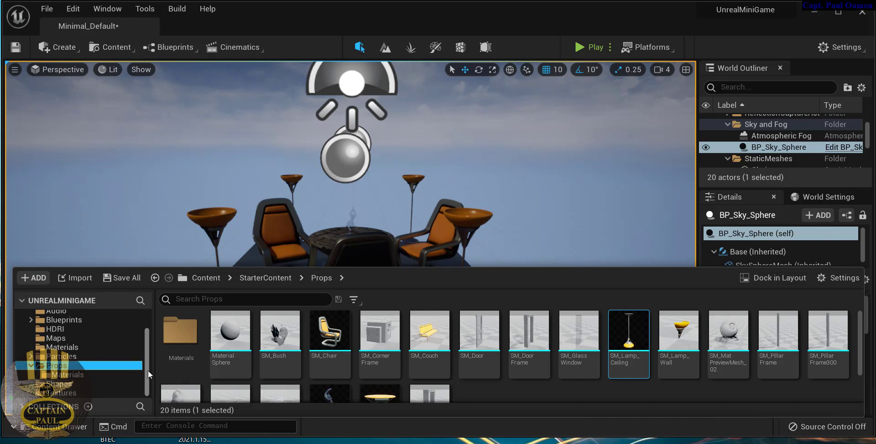
pyautogui.click(31, 366)
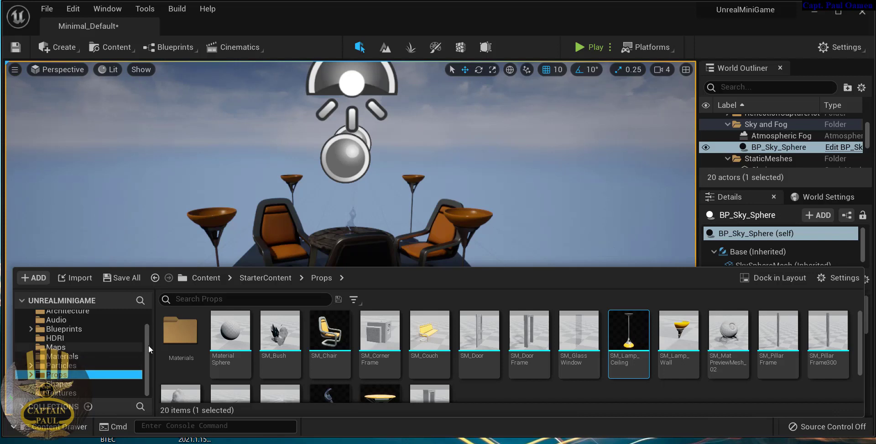
pyautogui.scroll(2, 142, 329)
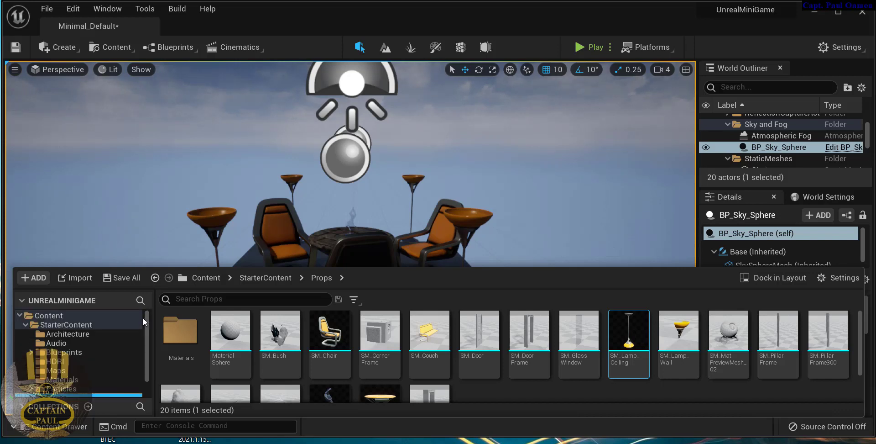
pyautogui.click(491, 243)
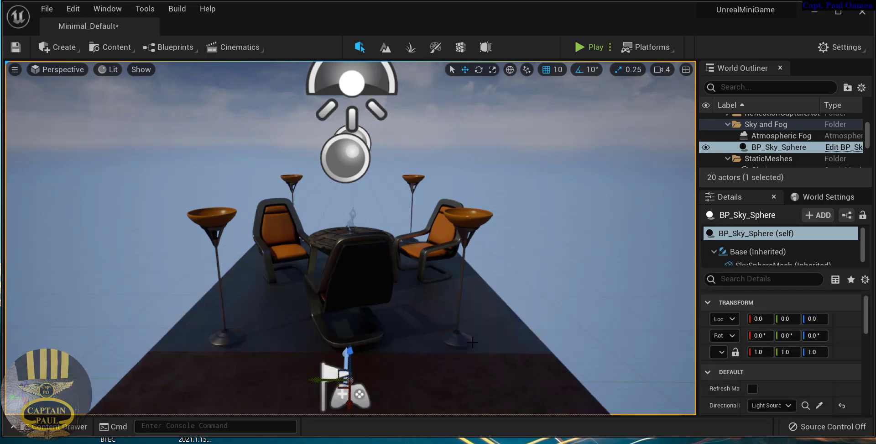